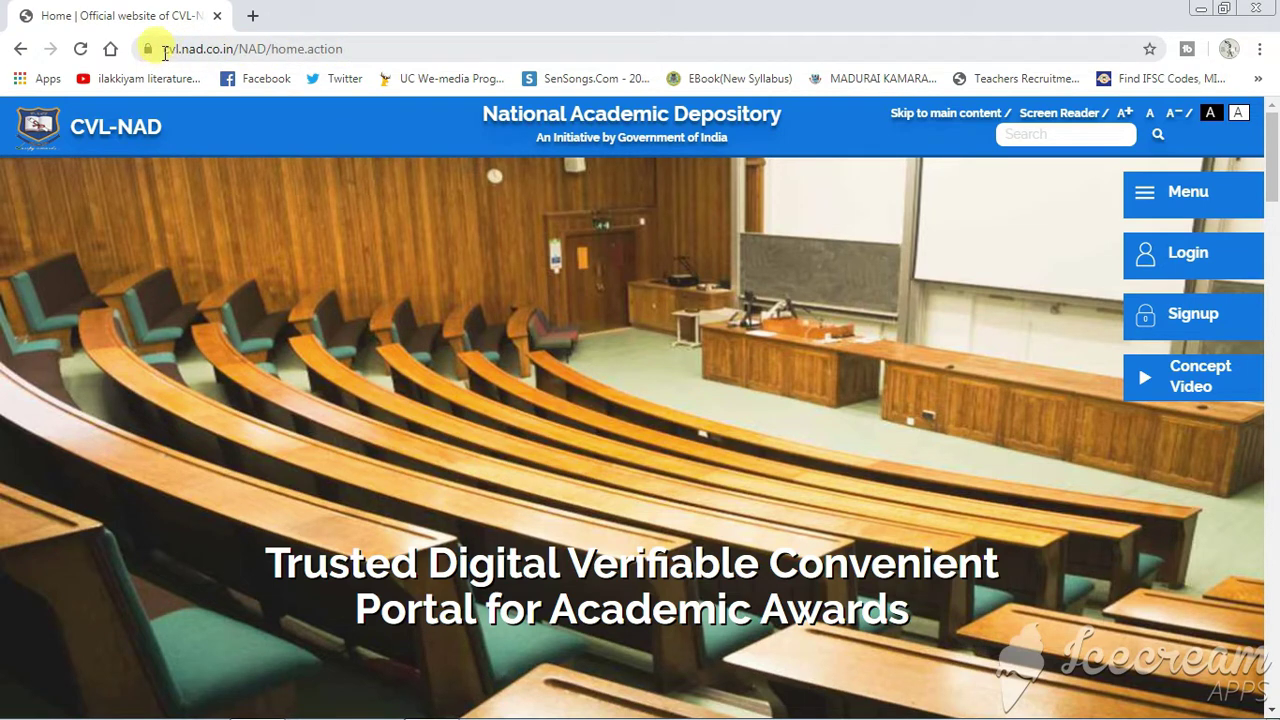
- Point out the CVL-NAD portal's web address, then bring up the SIGN-UP panel
left_click_drag(160, 48, 347, 50)
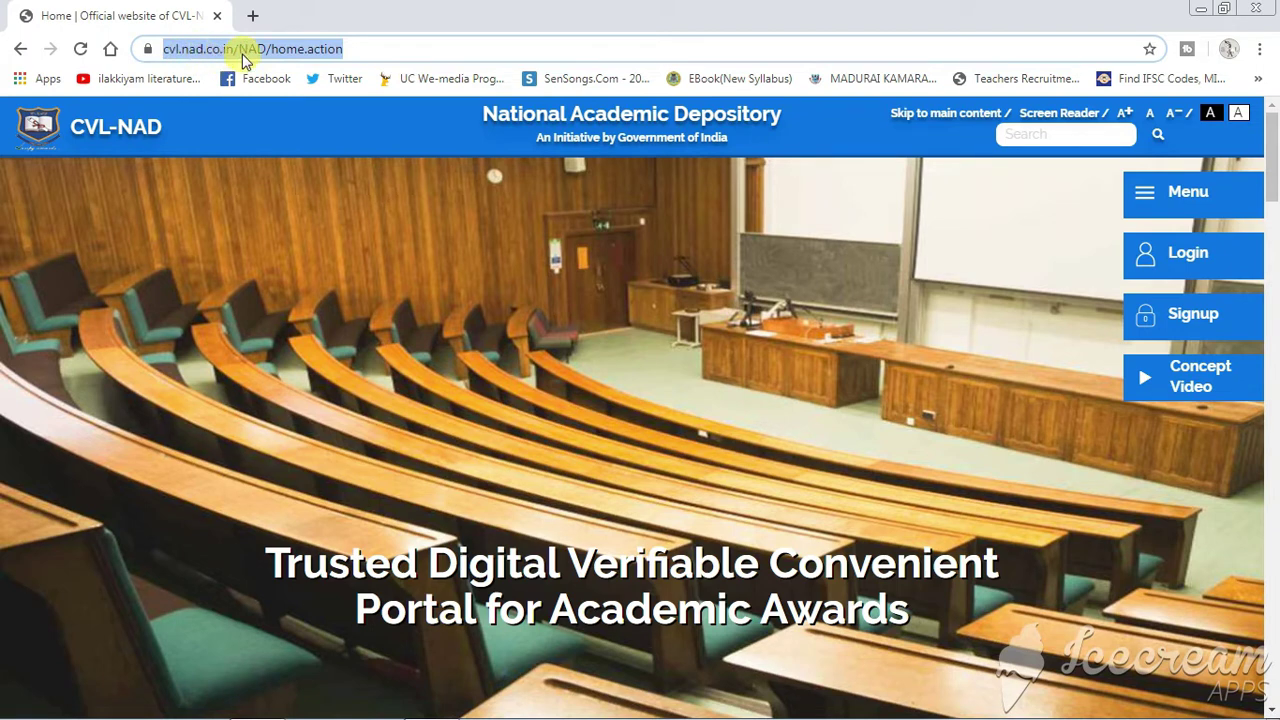
left_click(864, 176)
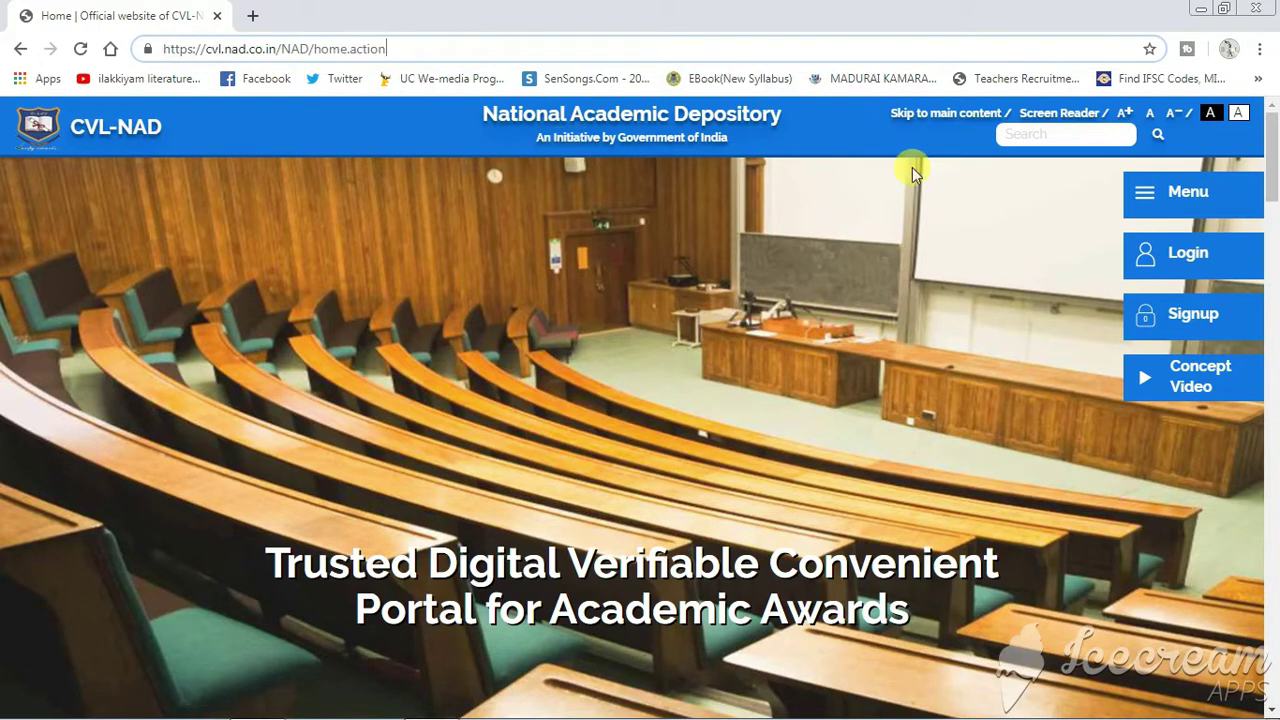
left_click(1188, 322)
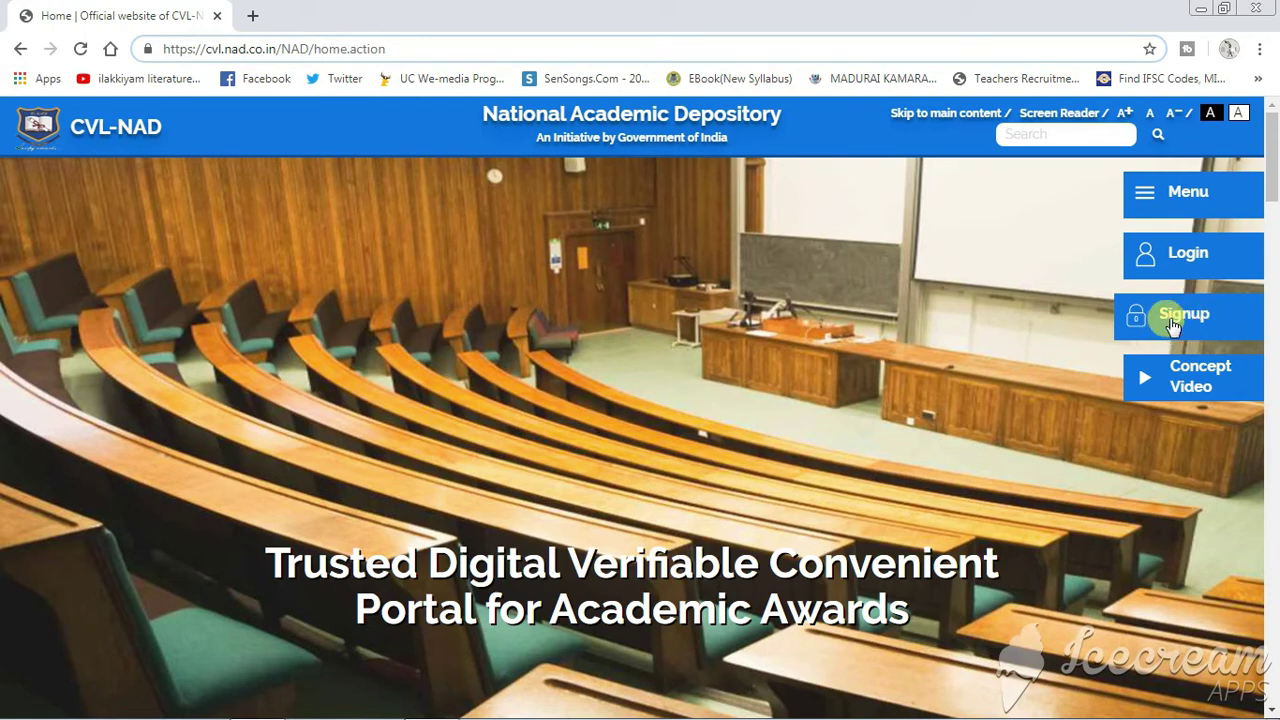
left_click(1172, 322)
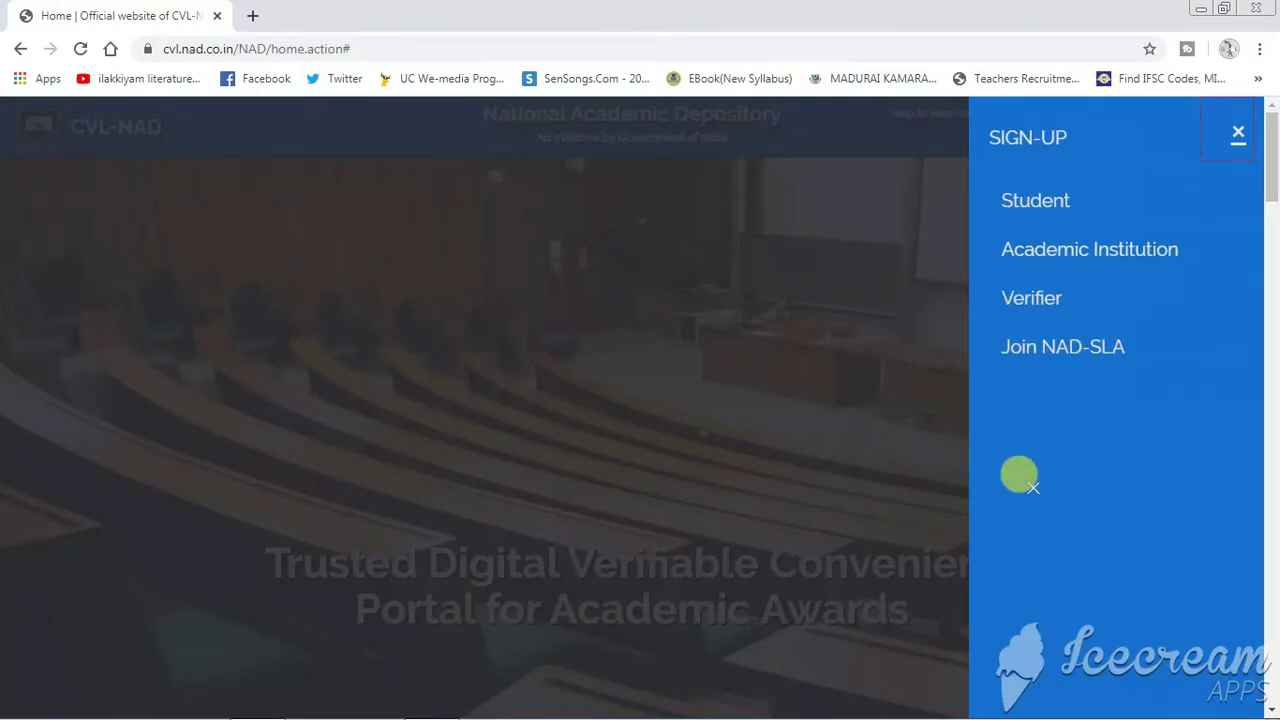
- Sign up as a Student and select the OffLine eKYC Aadhaar registration option
left_click(1047, 206)
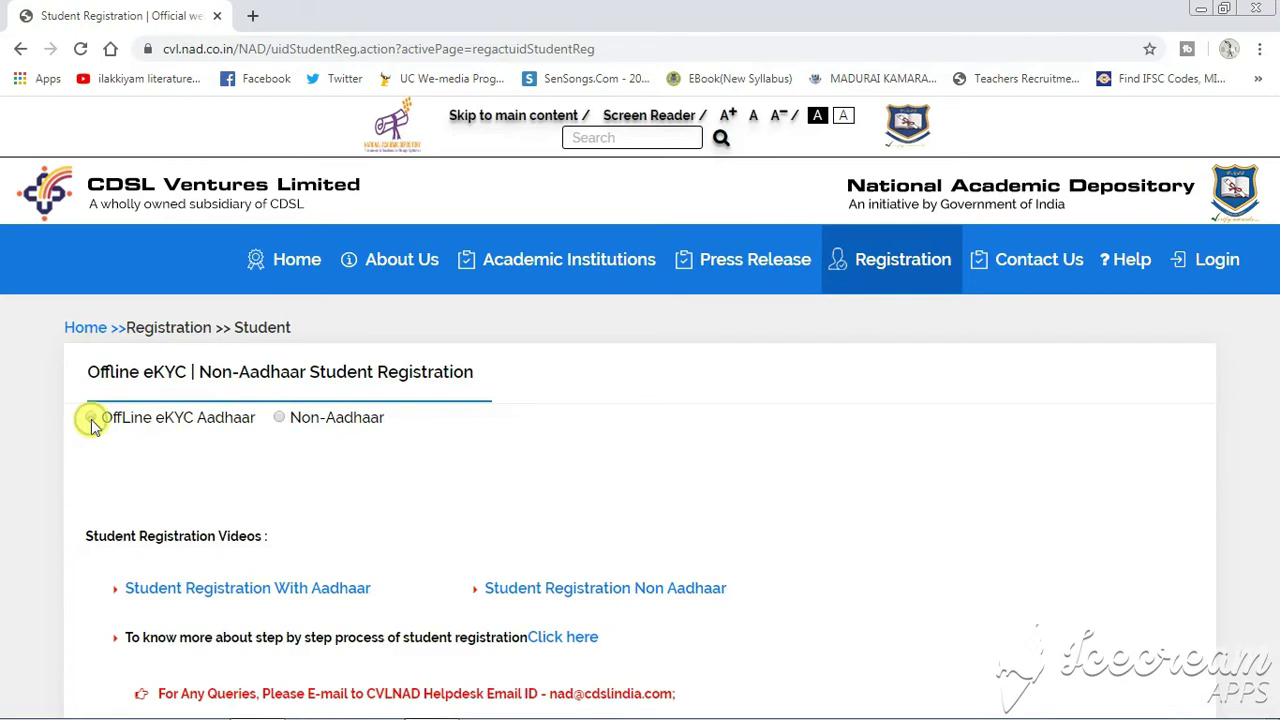
left_click(91, 420)
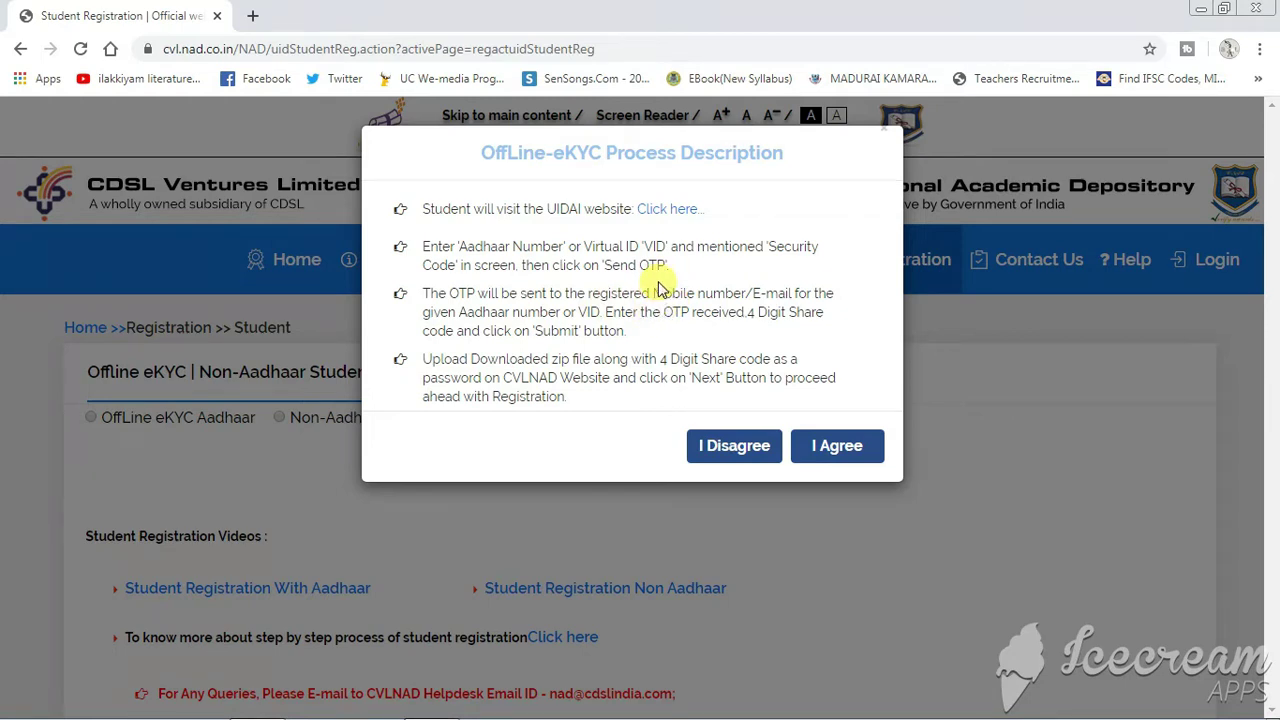
- Highlight the ZIP file step in the process description, then follow the UIDAI 'Click here' link
left_click_drag(552, 360, 628, 360)
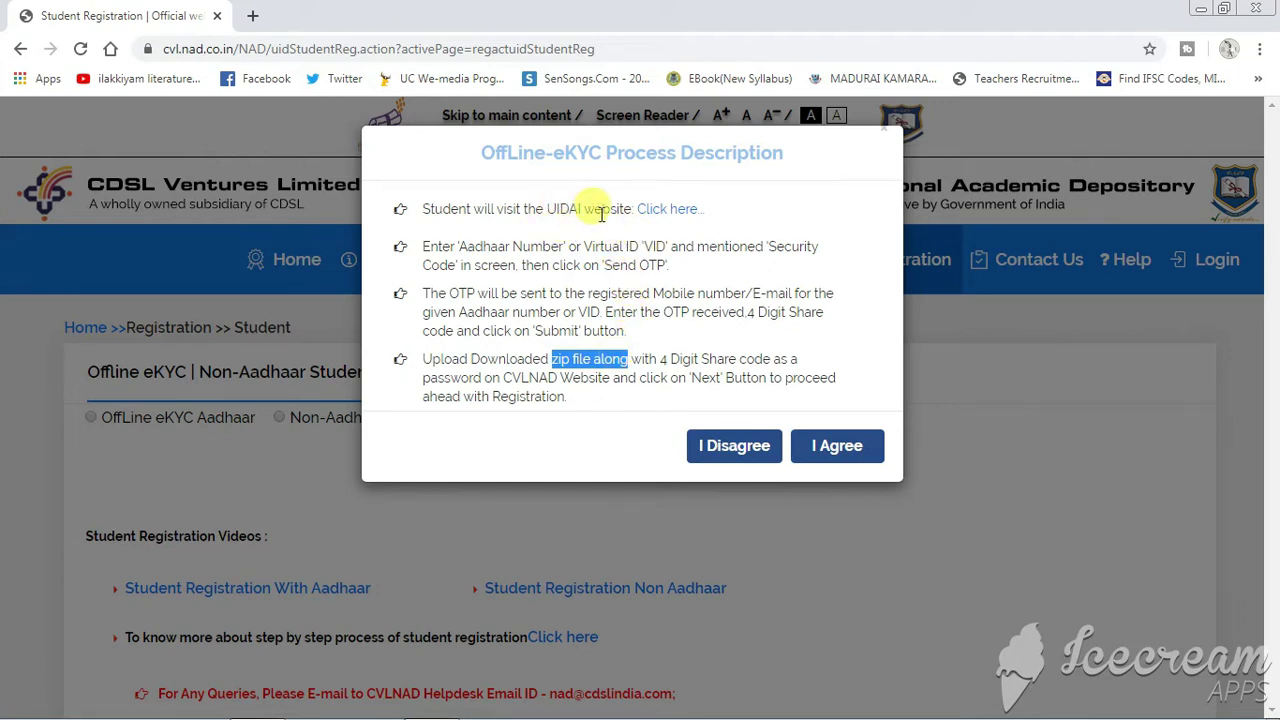
left_click(675, 228)
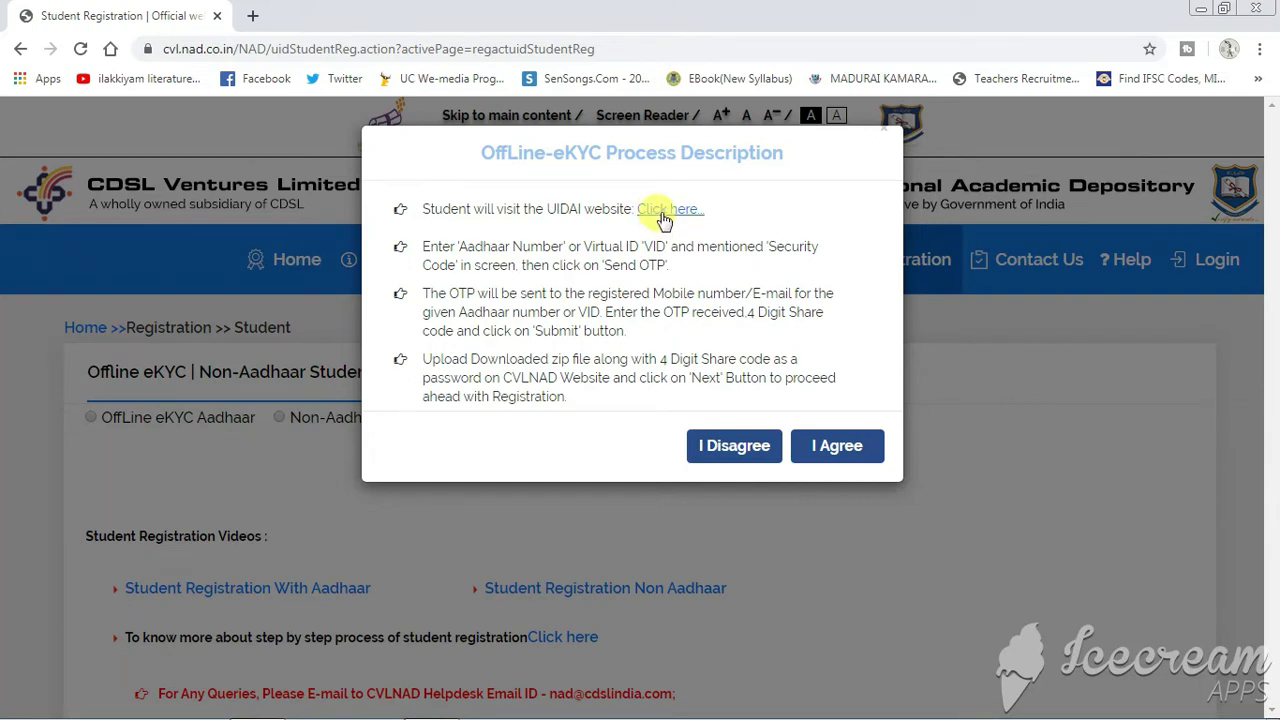
left_click(663, 212)
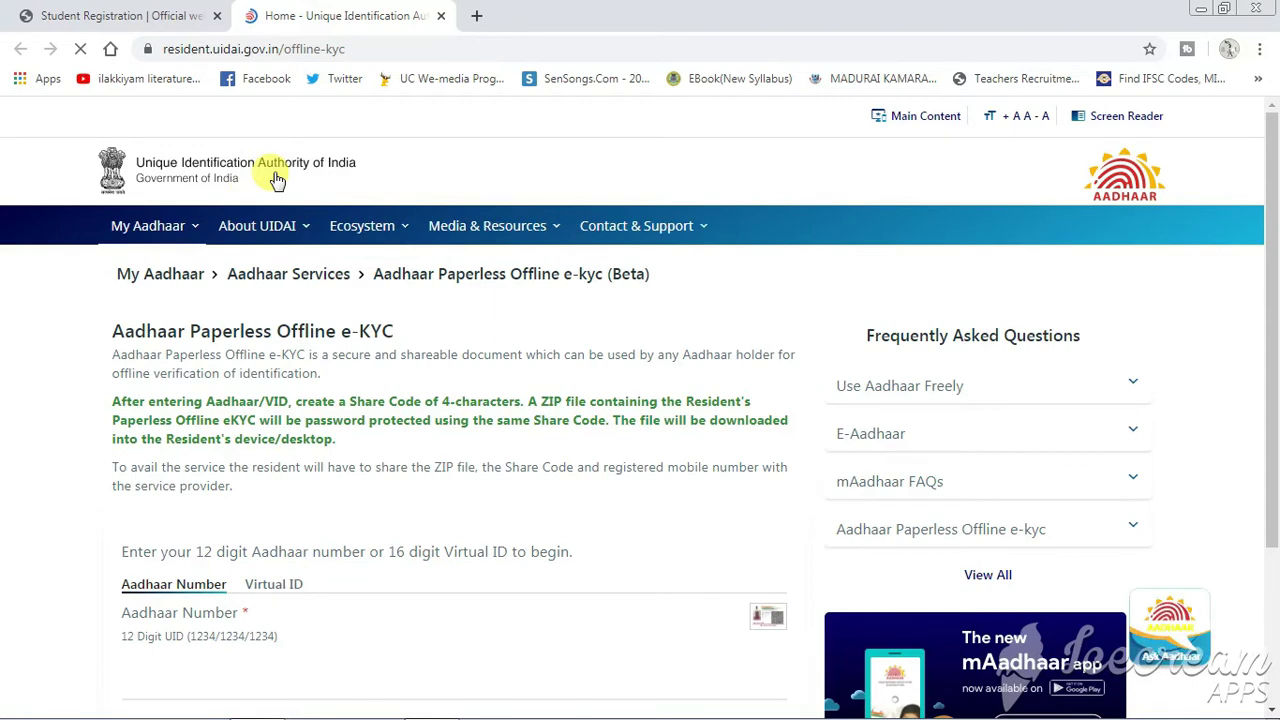
- Enter the Aadhaar number and the captcha security code, then request an OTP
scroll(55, 480, "down", 2)
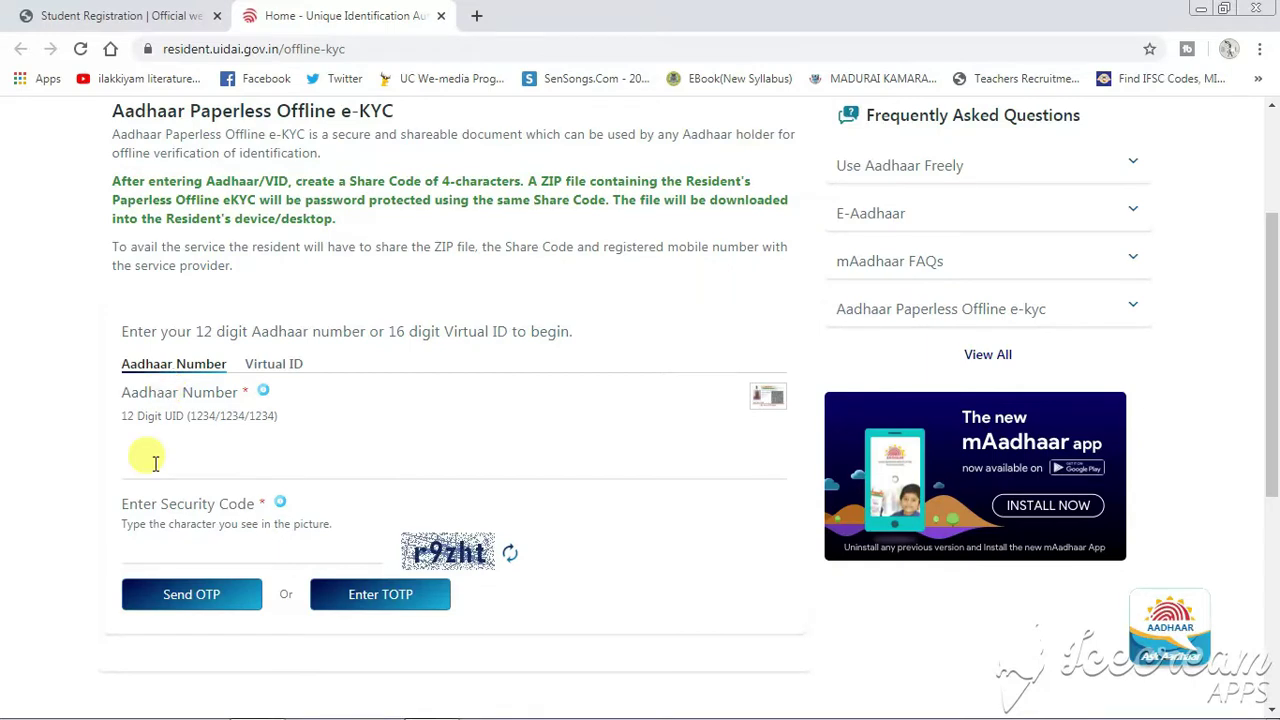
left_click(188, 459)
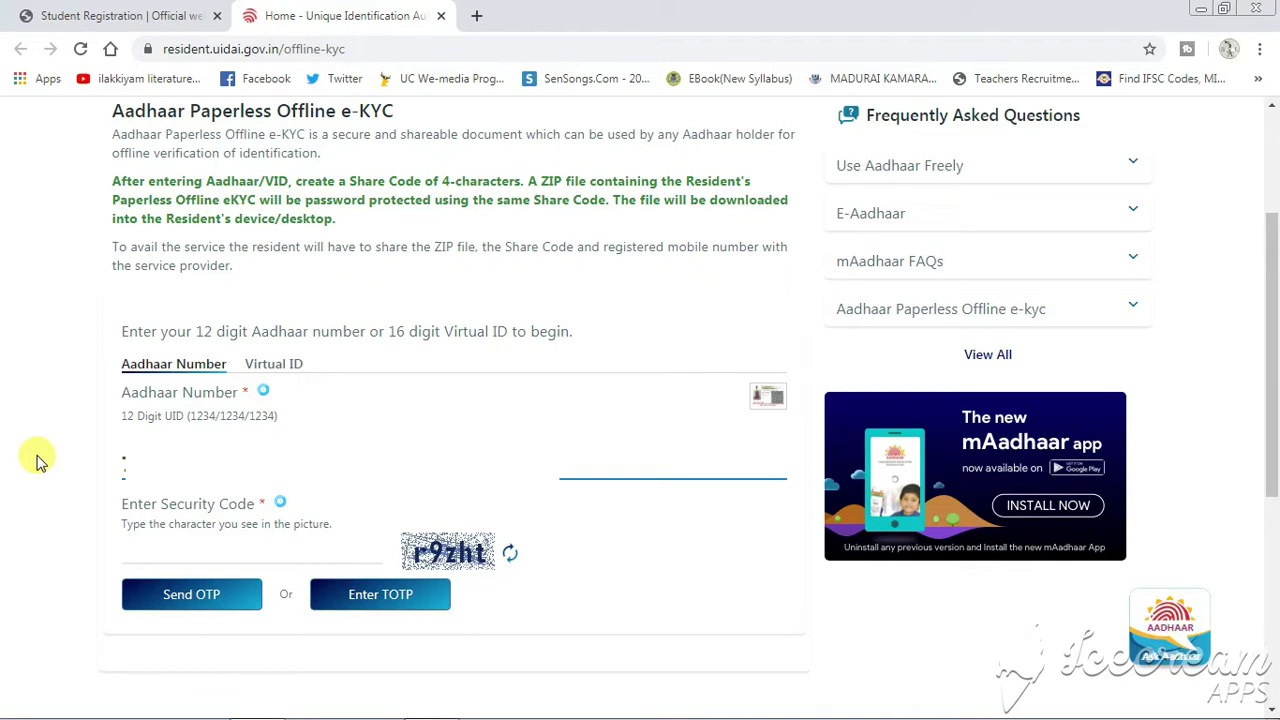
scroll(35, 458, "down", 1)
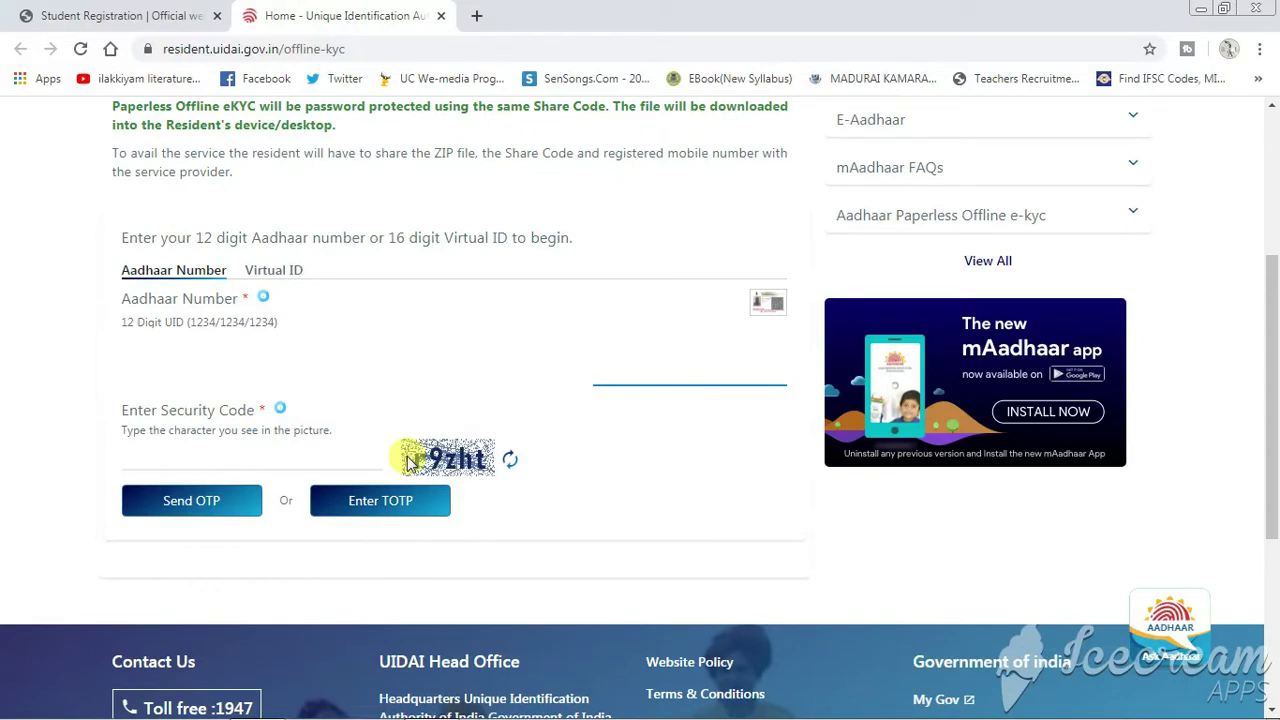
left_click(290, 462)
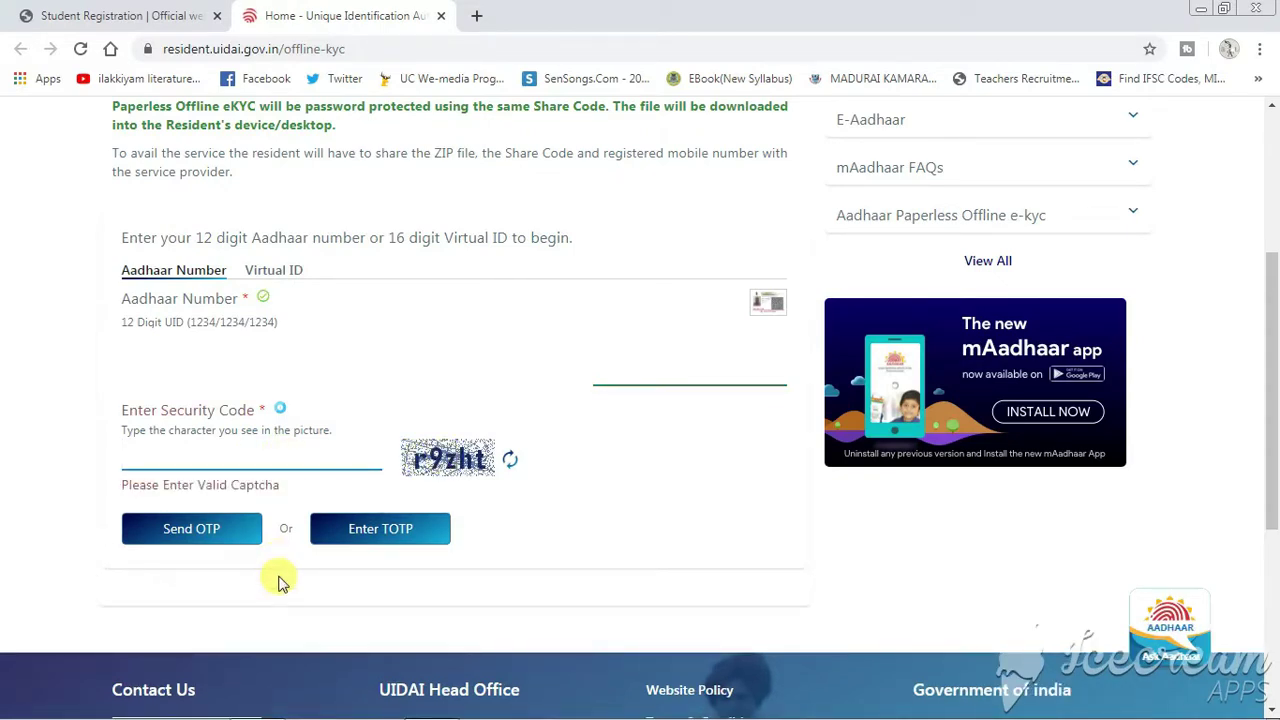
type("r9zht")
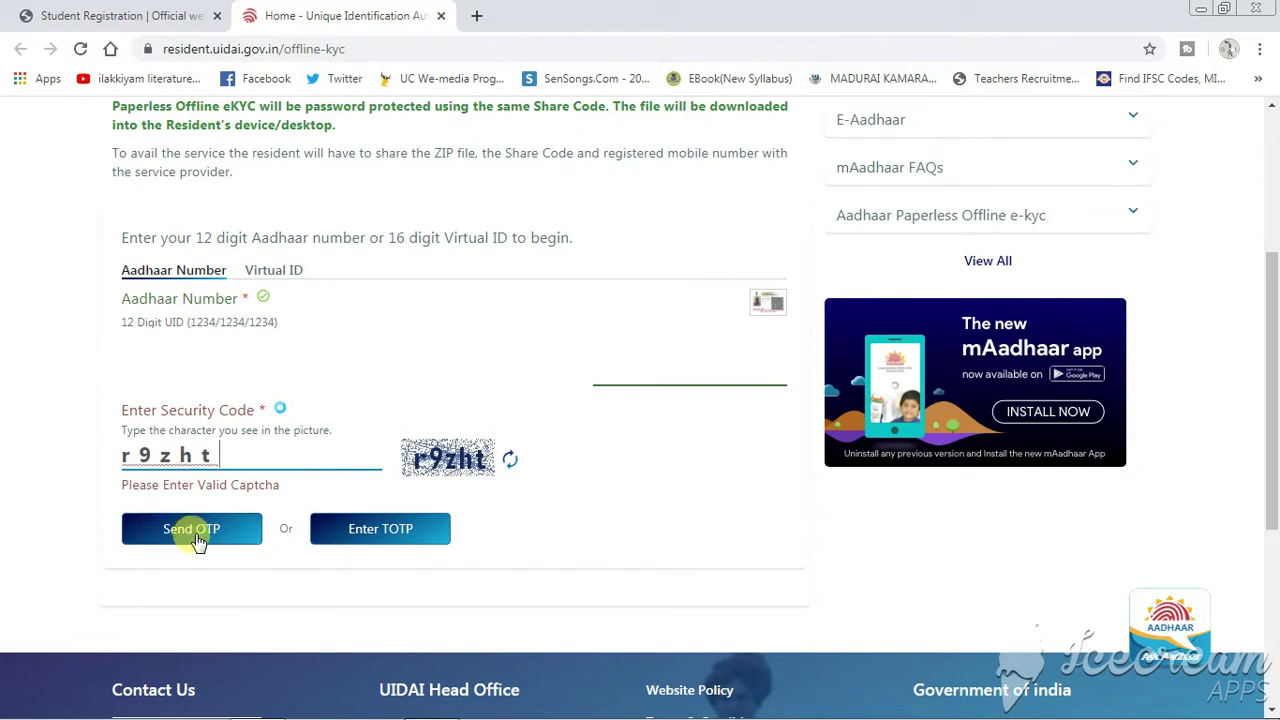
left_click(197, 540)
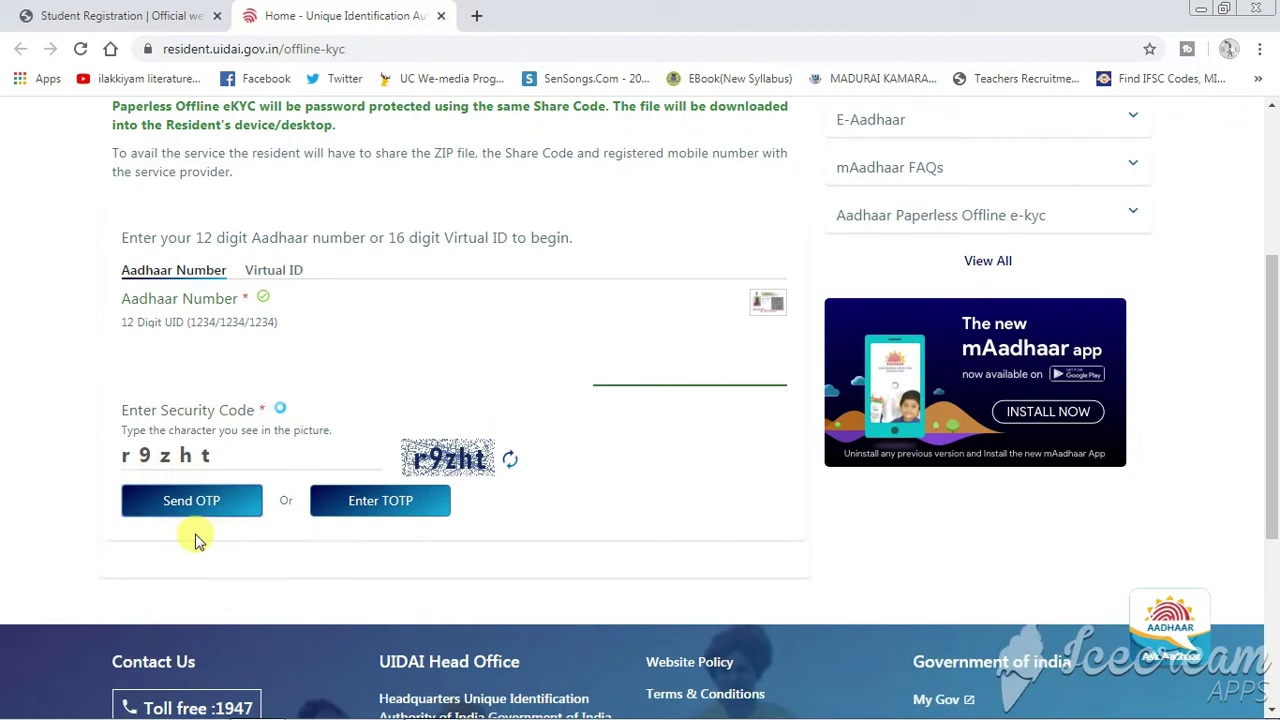
left_click(197, 508)
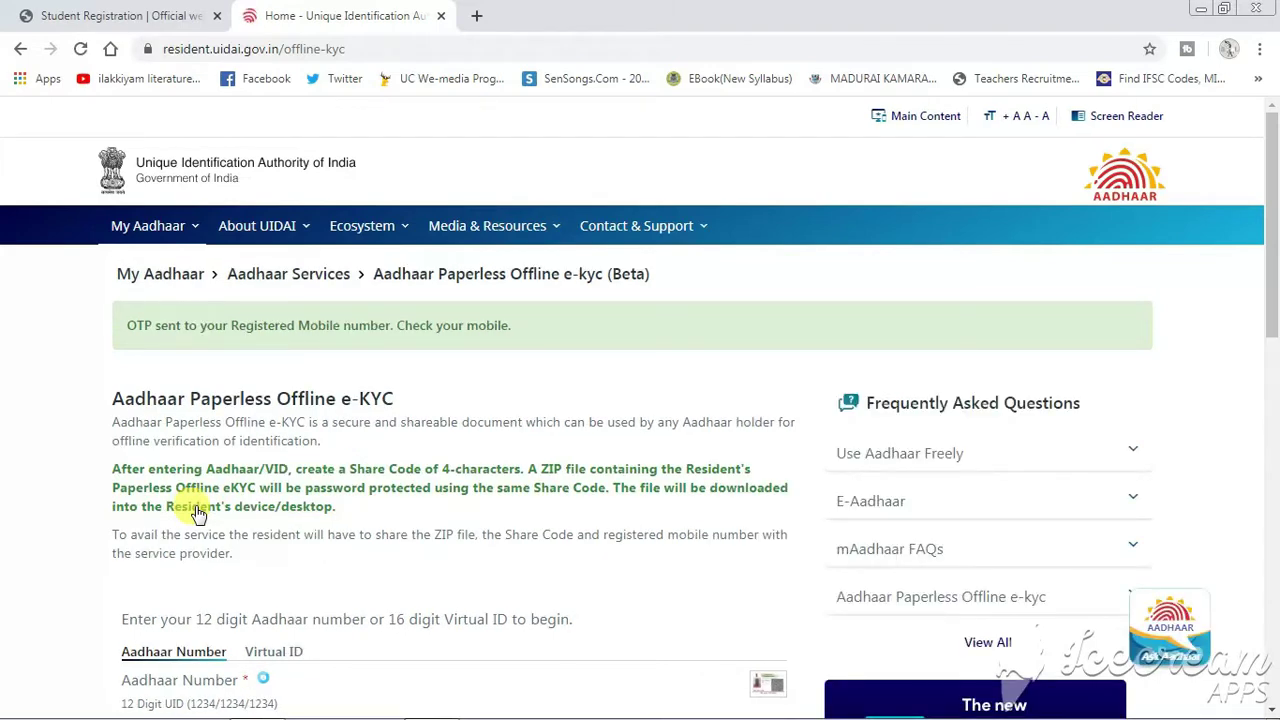
- Scroll to the form and enter a four-character share code
scroll(197, 512, "down", 1)
scroll(197, 512, "down", 2)
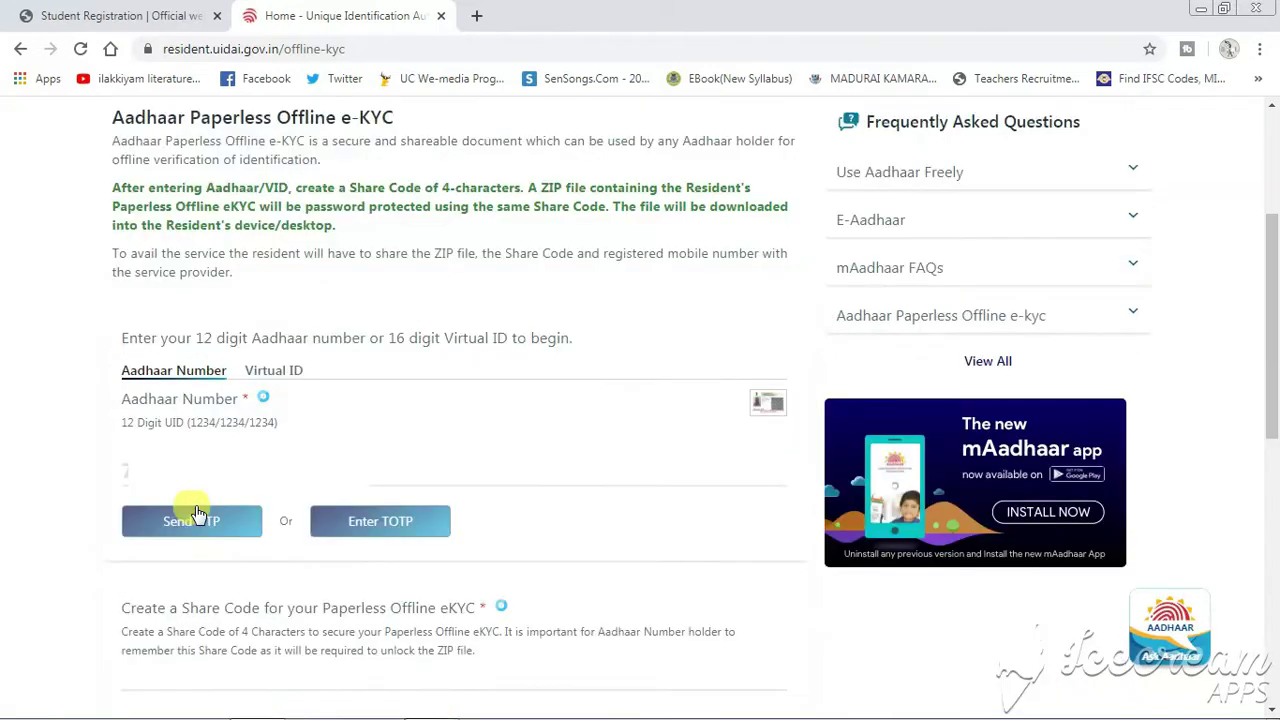
scroll(83, 512, "down", 1)
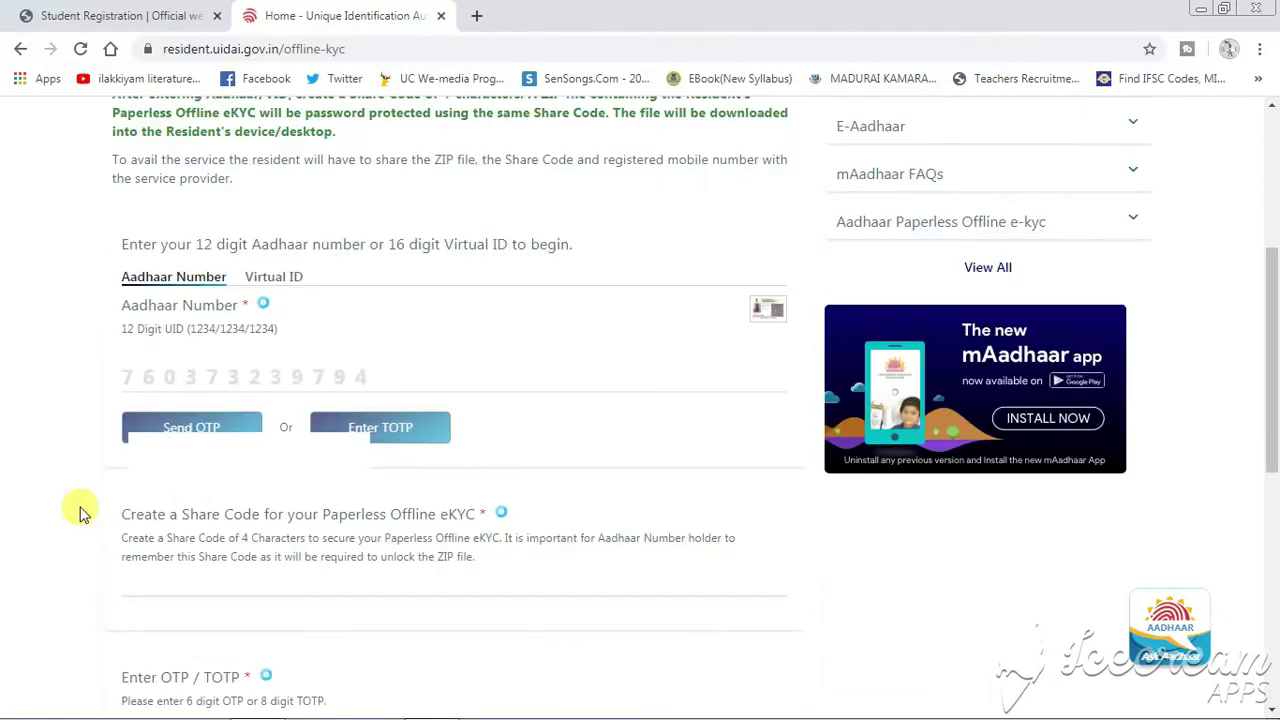
scroll(83, 512, "down", 1)
scroll(83, 512, "down", 2)
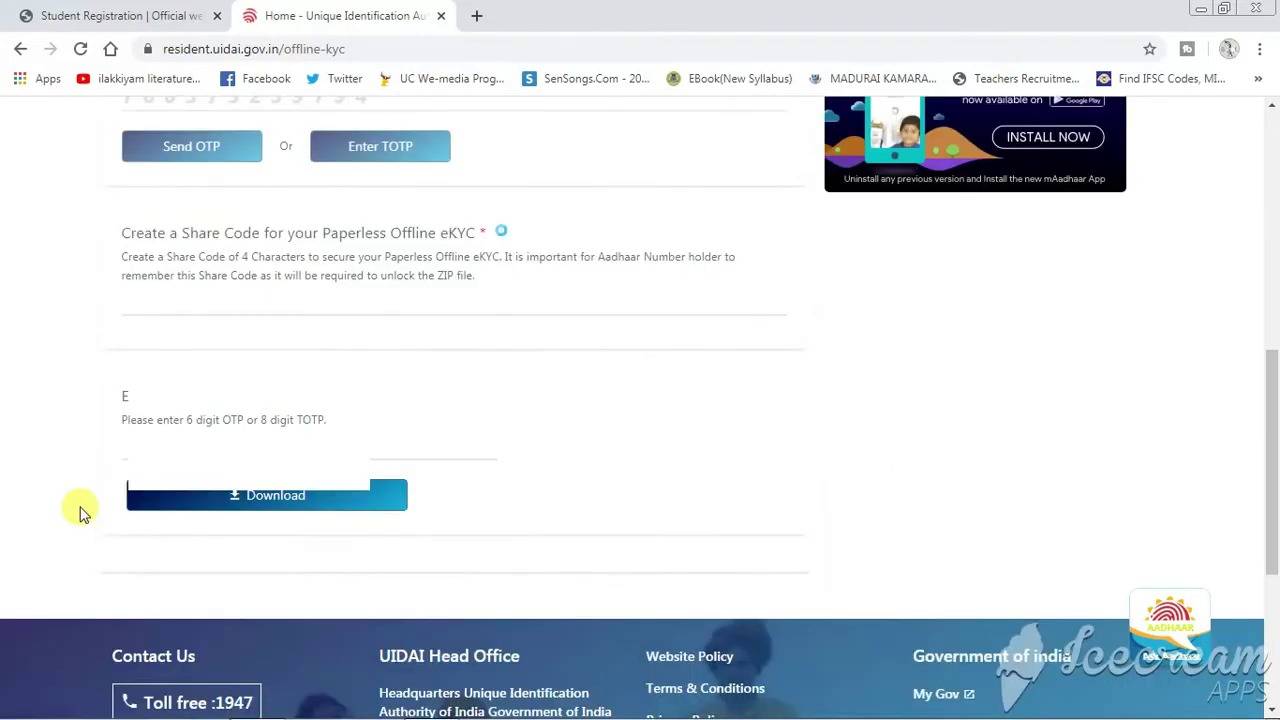
scroll(83, 512, "up", 1)
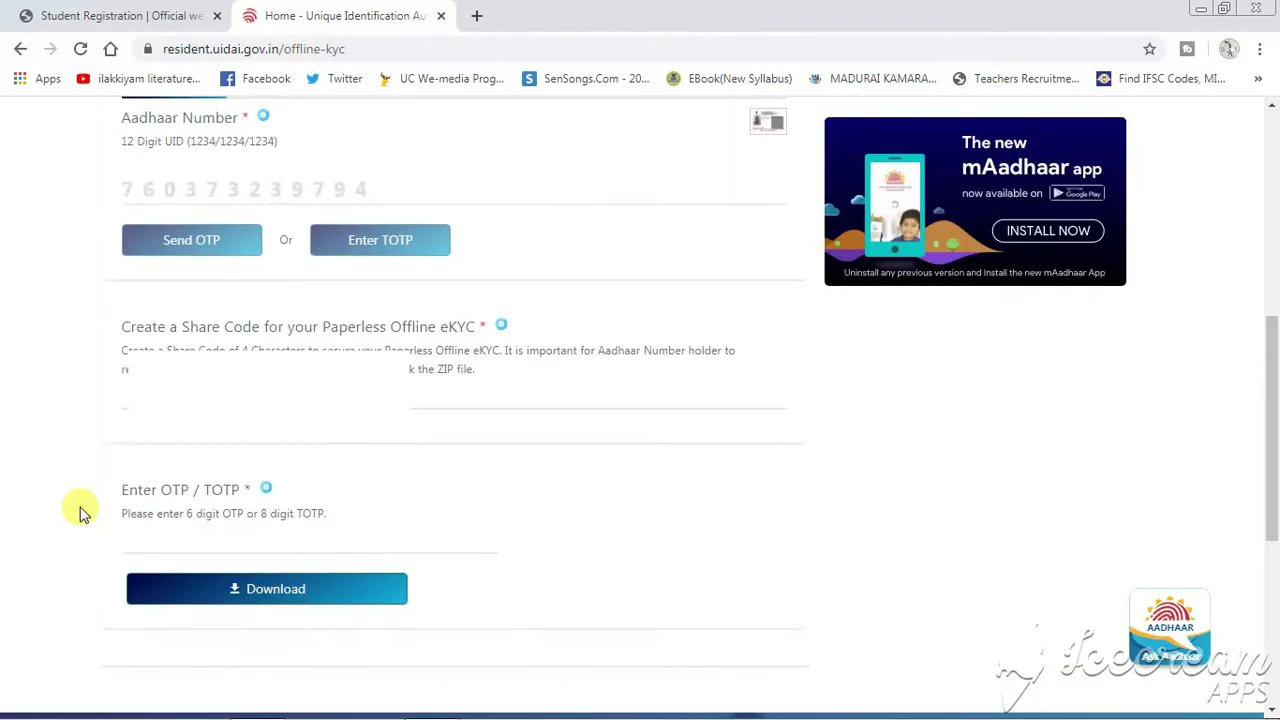
left_click(157, 421)
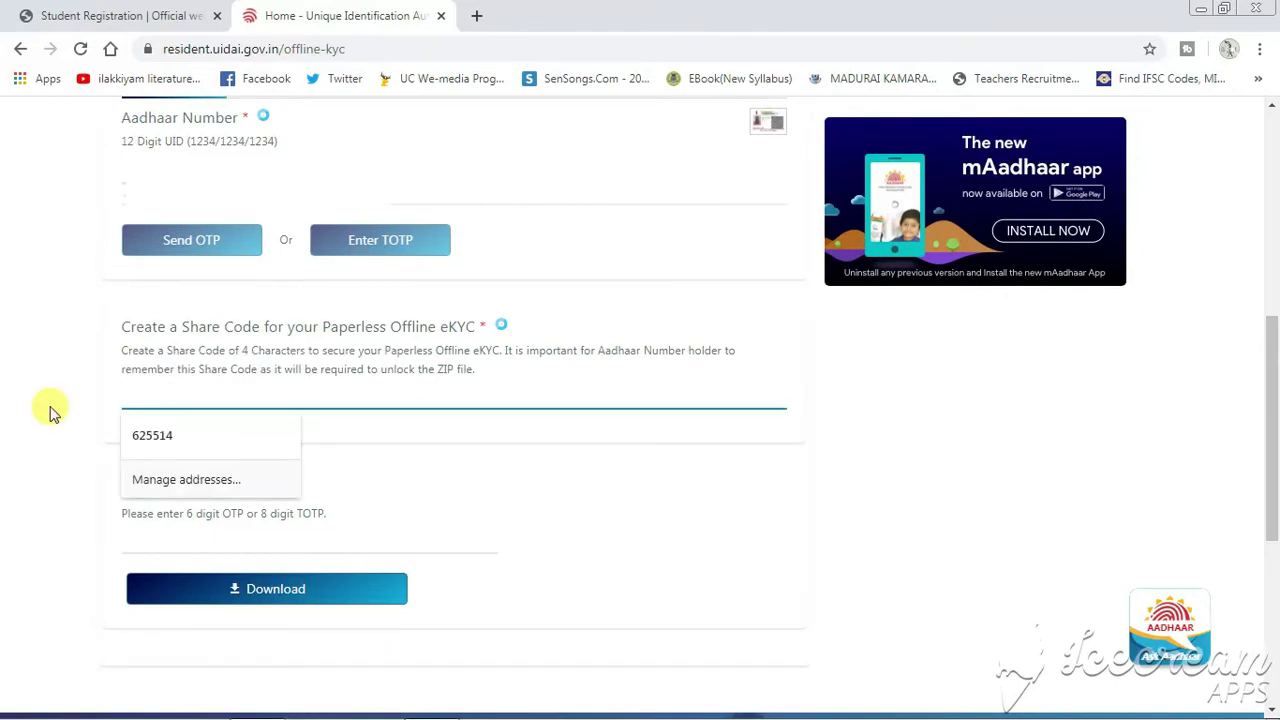
scroll(52, 414, "down", 1)
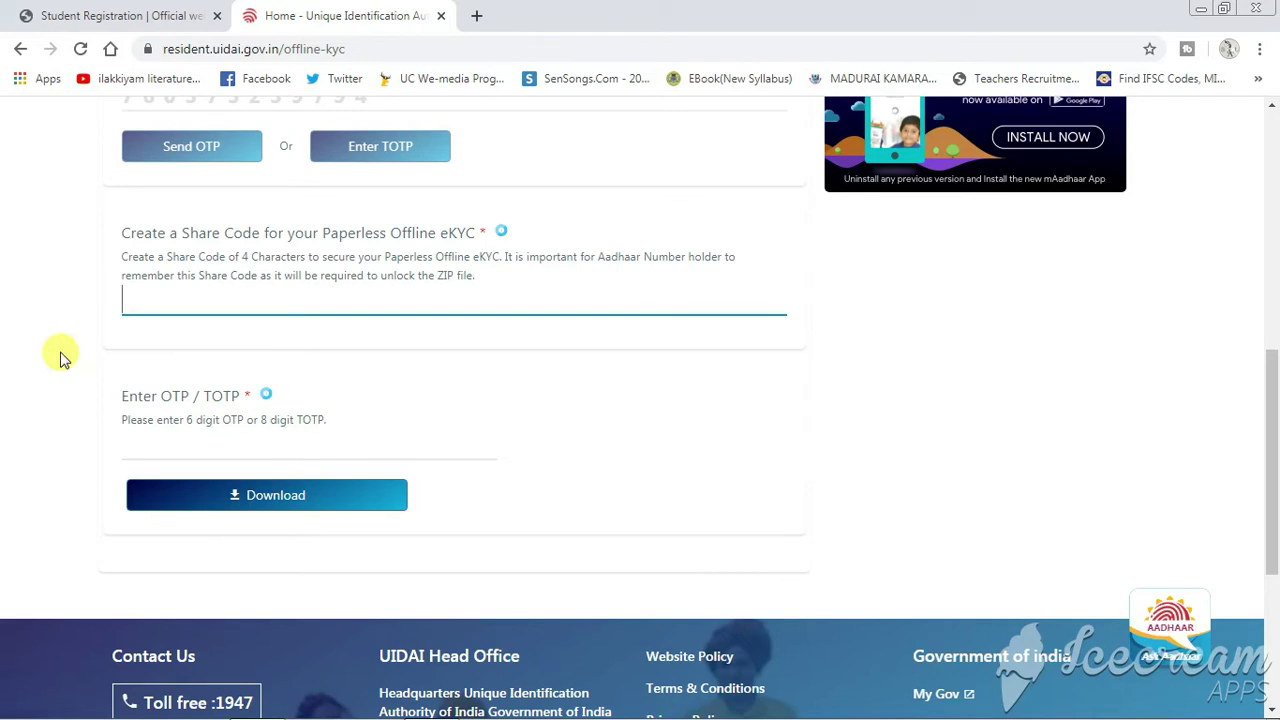
type("1")
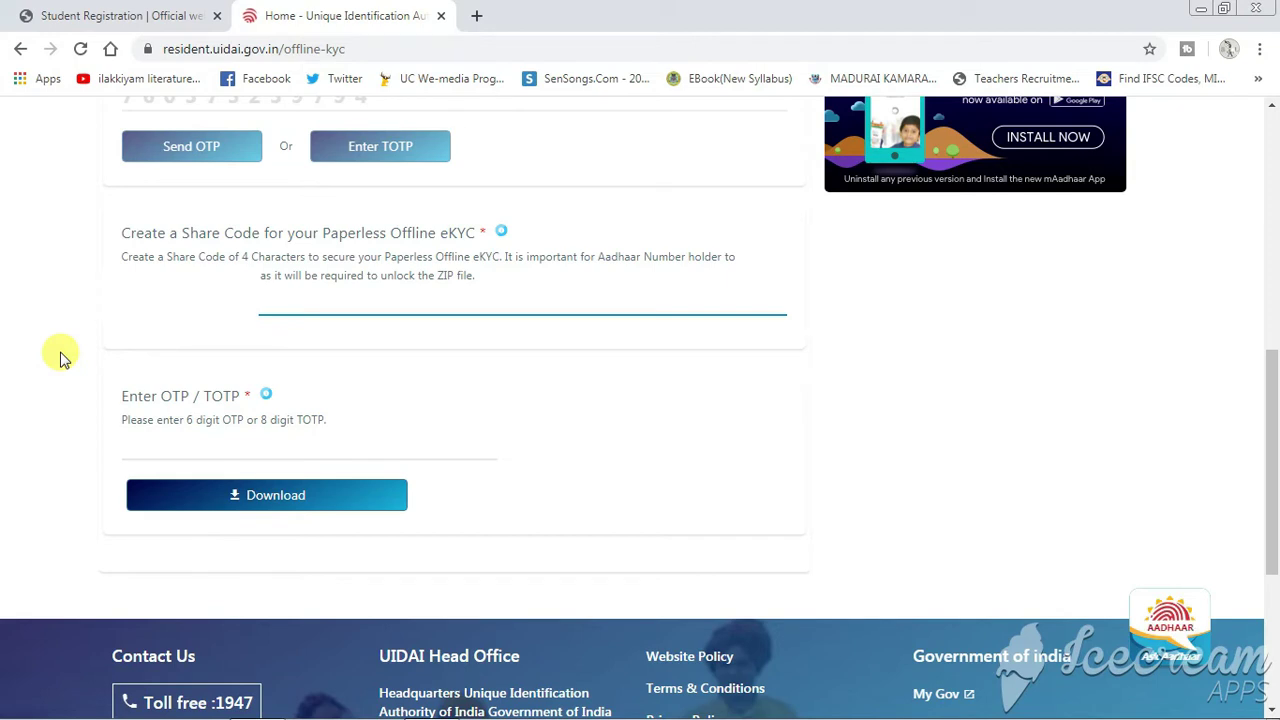
- Enter the received OTP and download the offline Aadhaar ZIP file
left_click(145, 451)
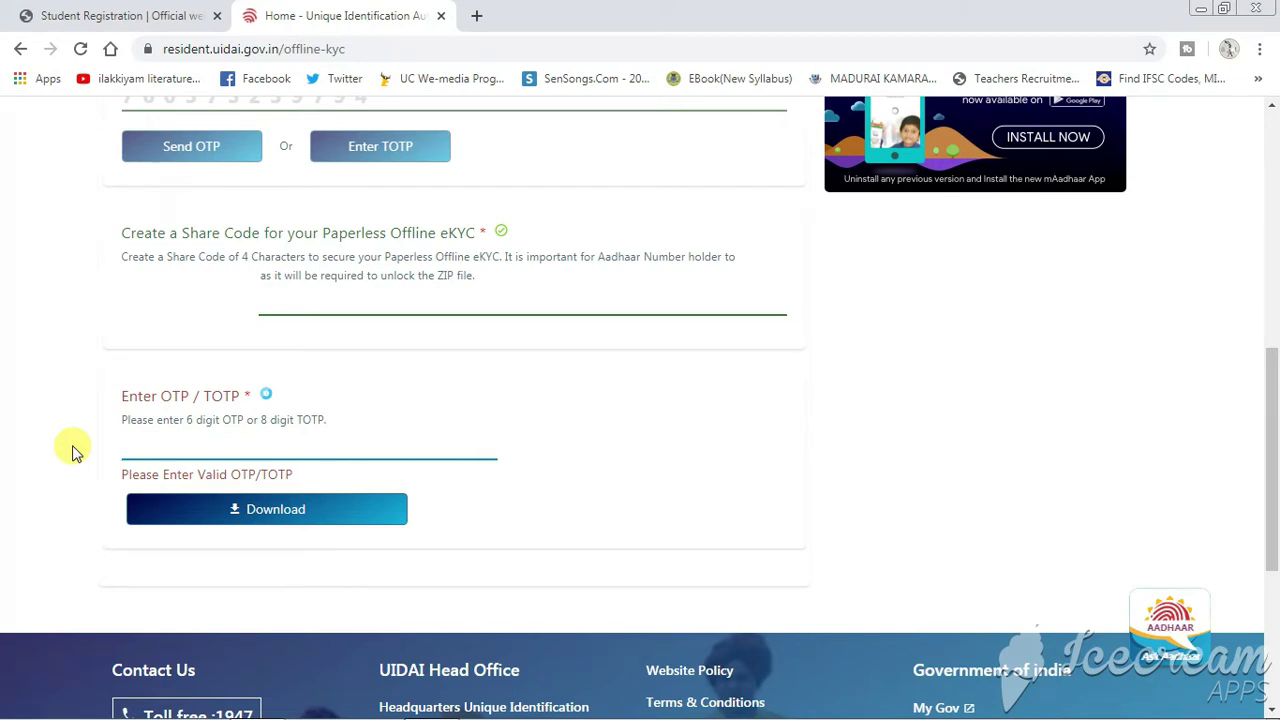
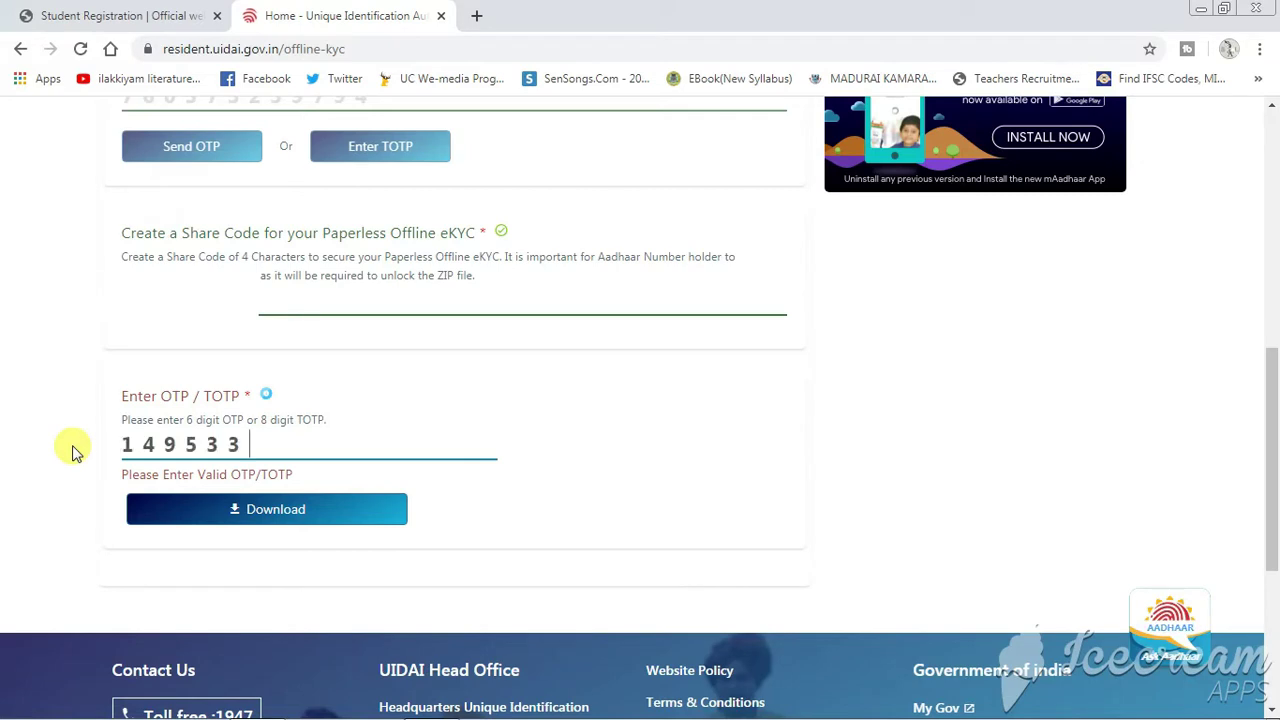
left_click(245, 505)
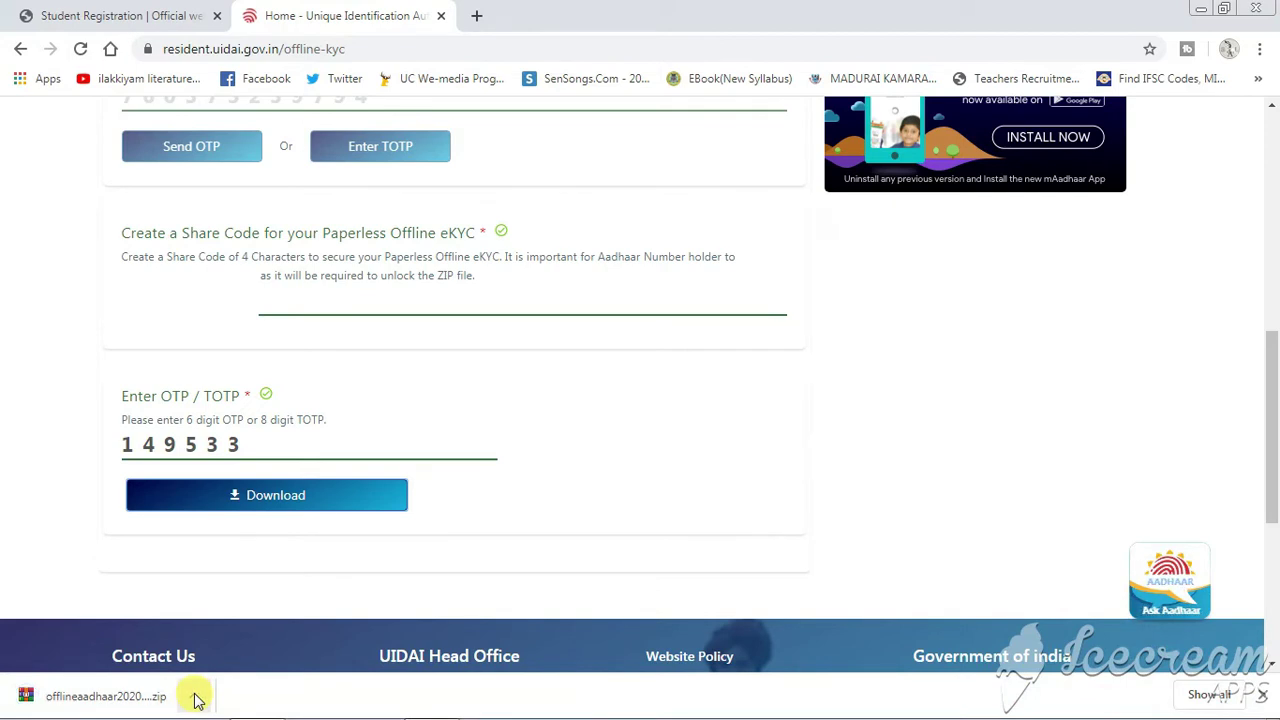
- Return to the Student Registration tab and accept the offline eKYC process with I Agree
left_click(136, 18)
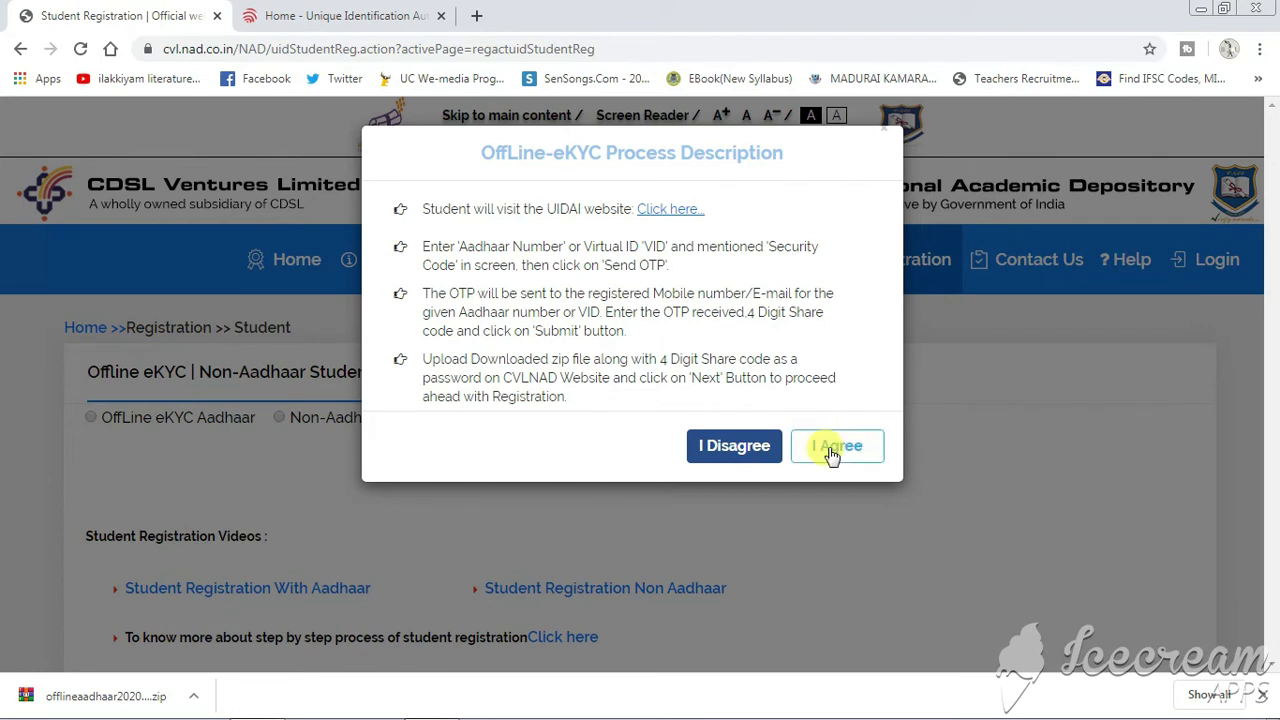
left_click(831, 454)
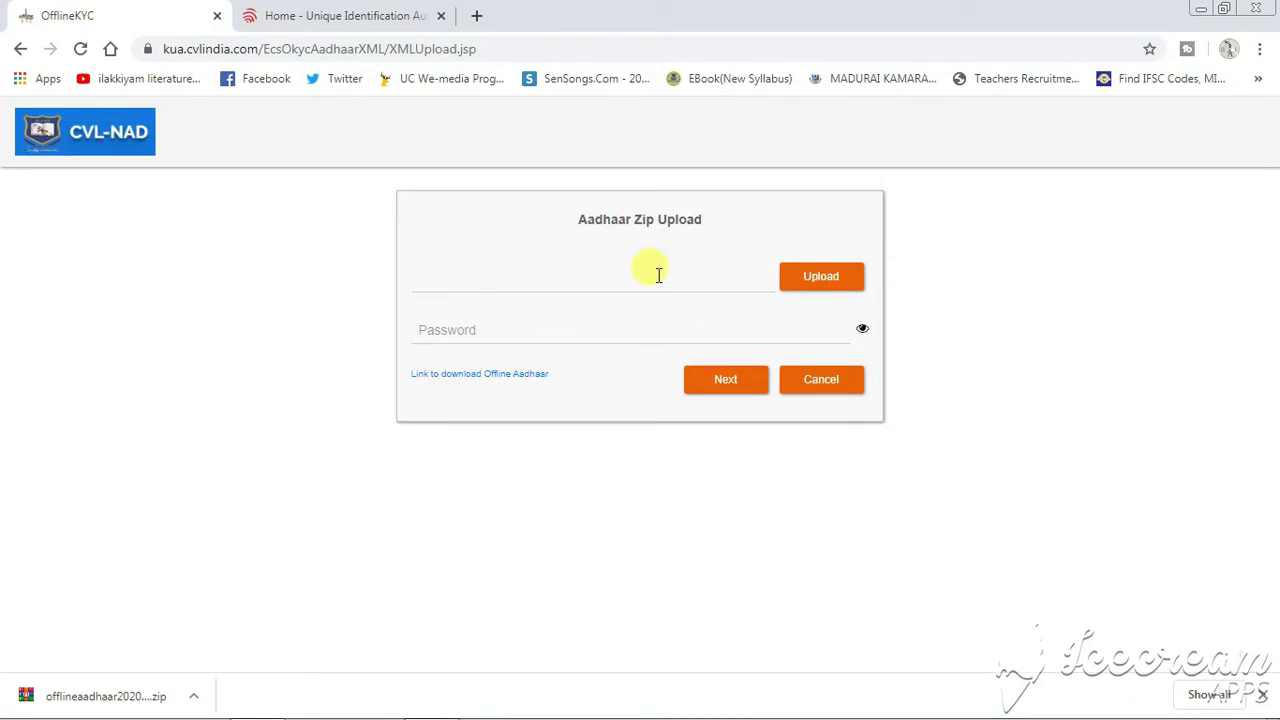
- Attach offlineaadhaar20200219073115659.zip and enter its share-code password
left_click(815, 285)
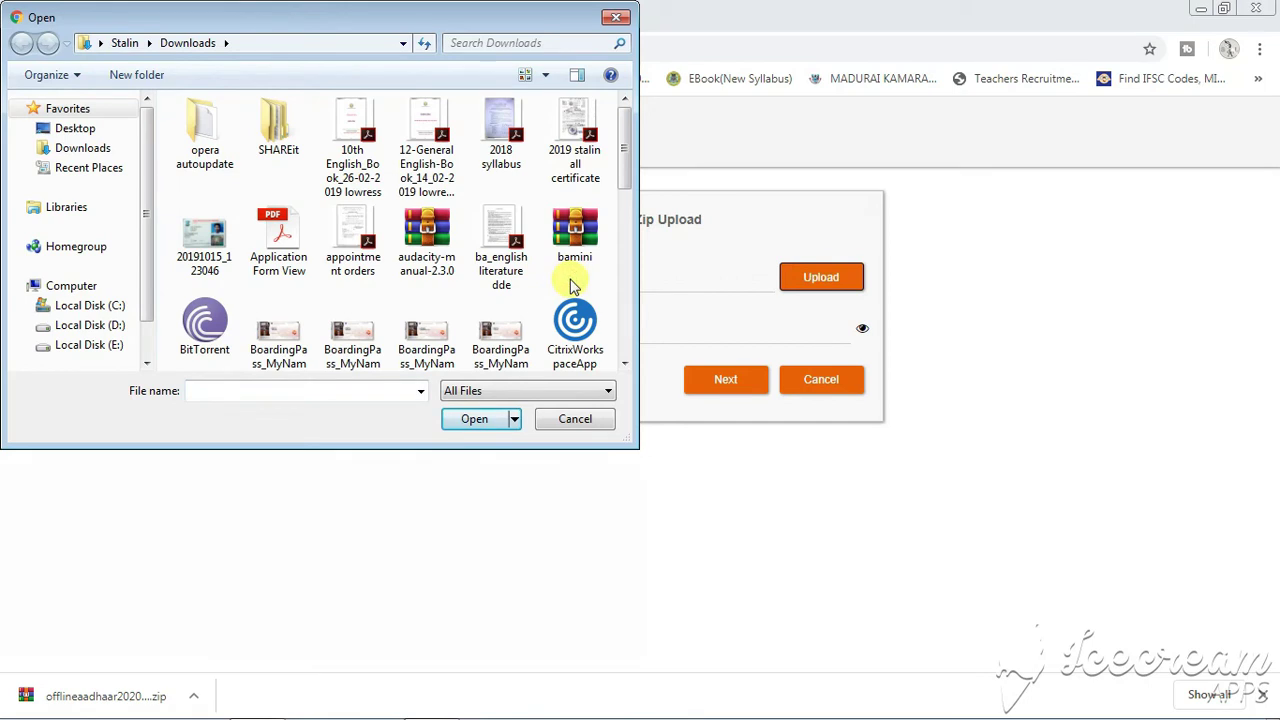
type("offlineaadhaar20200219073115659")
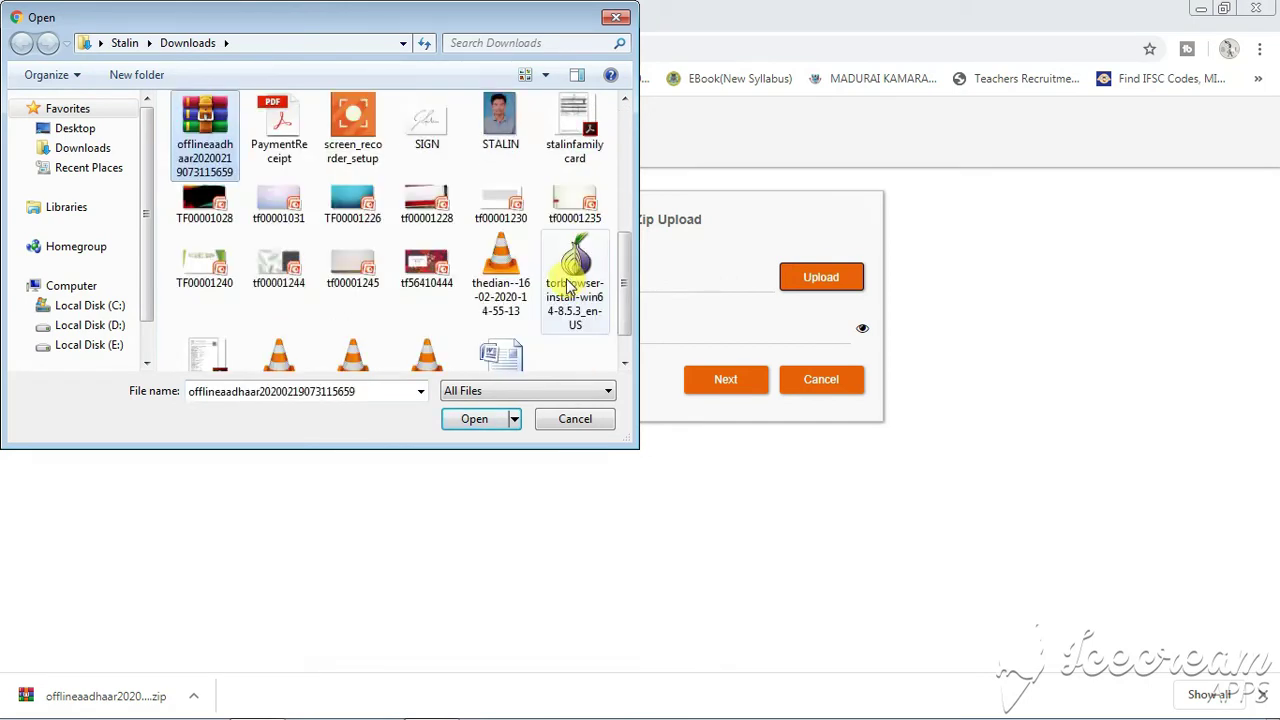
left_click(486, 423)
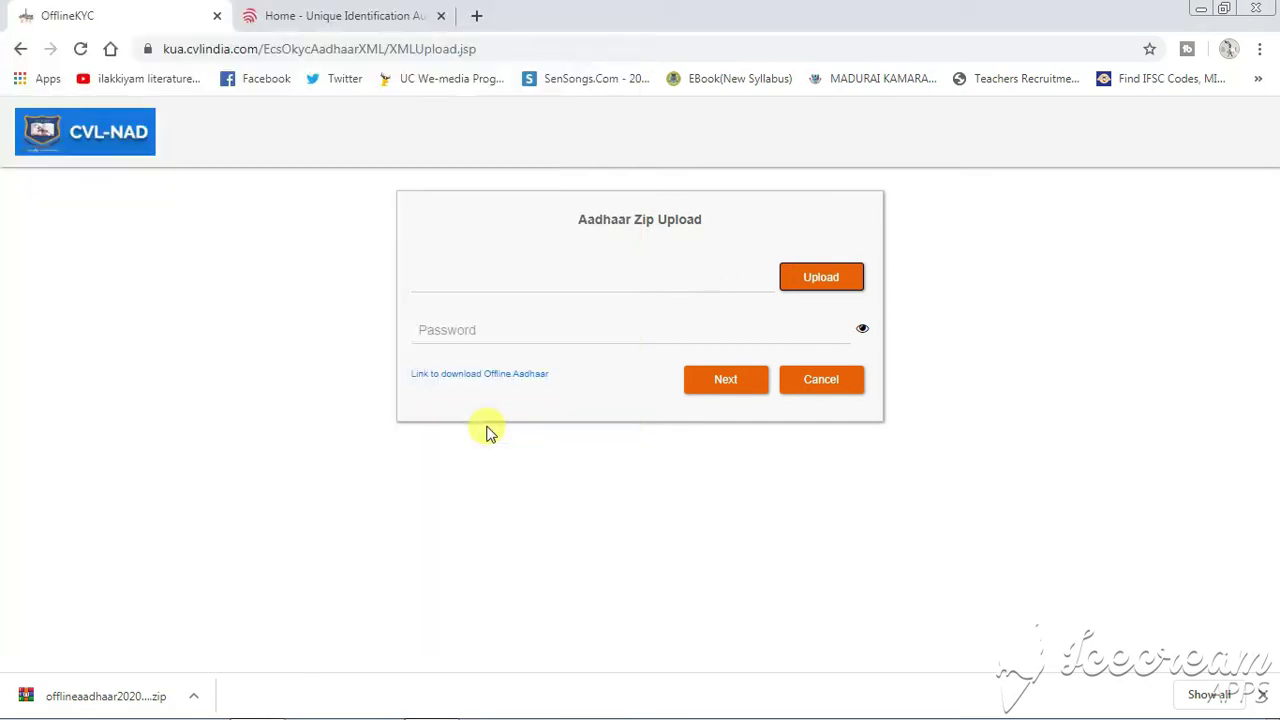
left_click(460, 330)
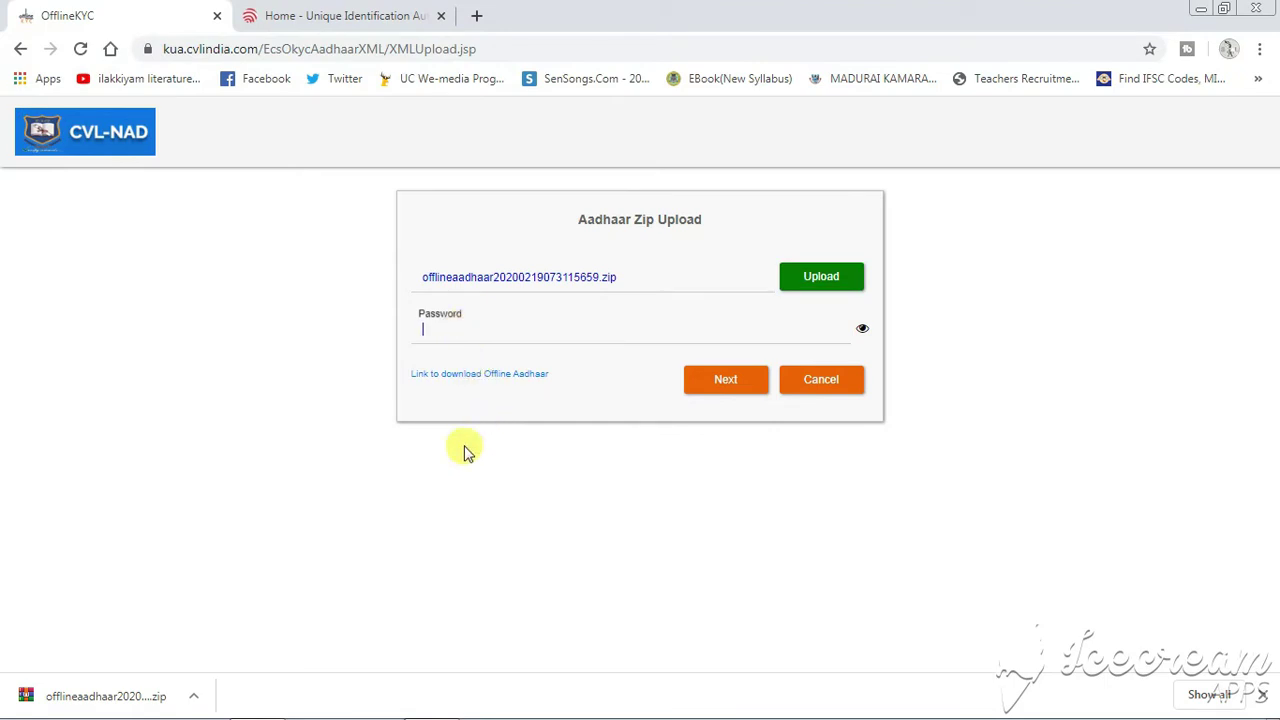
type("1")
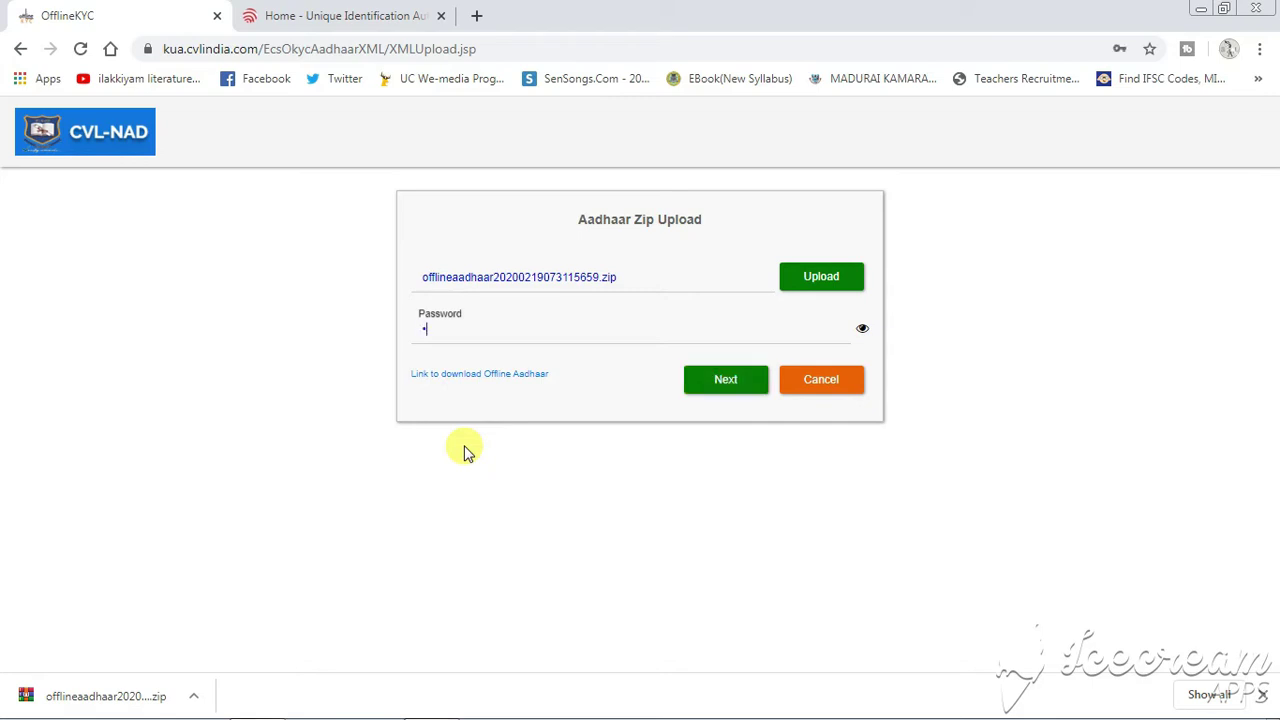
type("111")
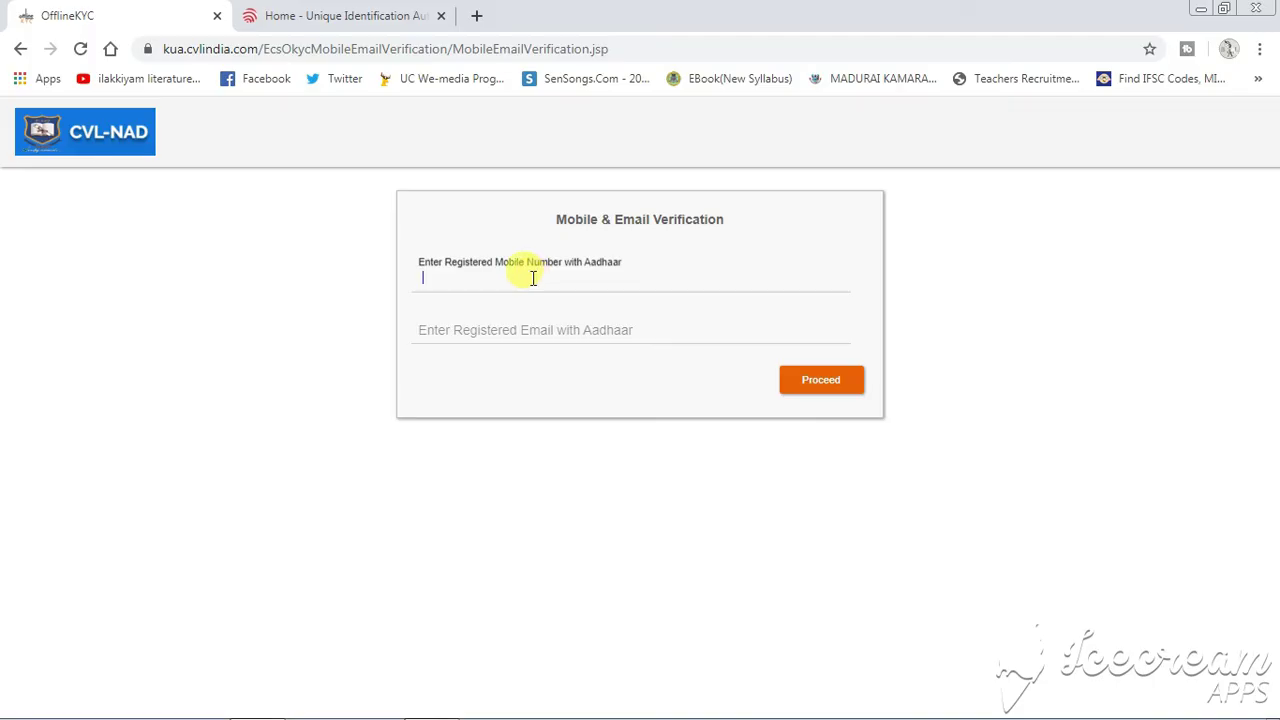
- Fill in the Aadhaar-registered mobile number and email, then submit them with Proceed
left_click(474, 275)
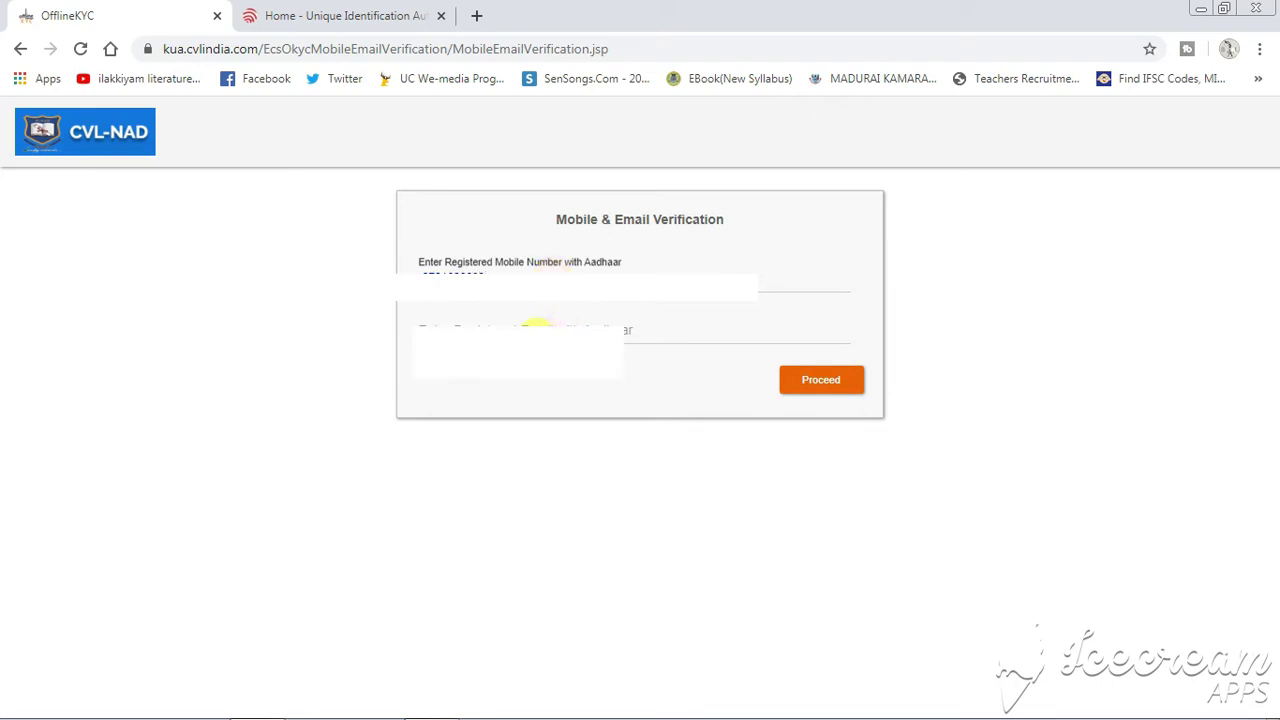
left_click(514, 324)
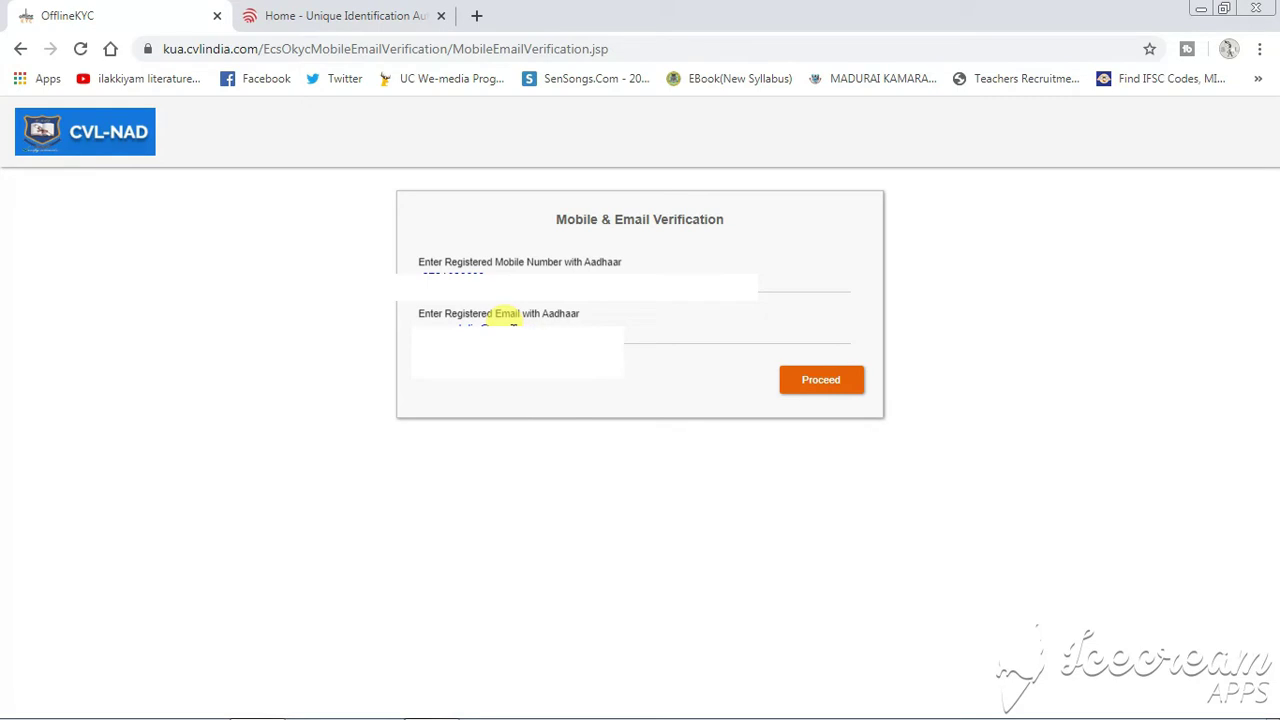
left_click(812, 392)
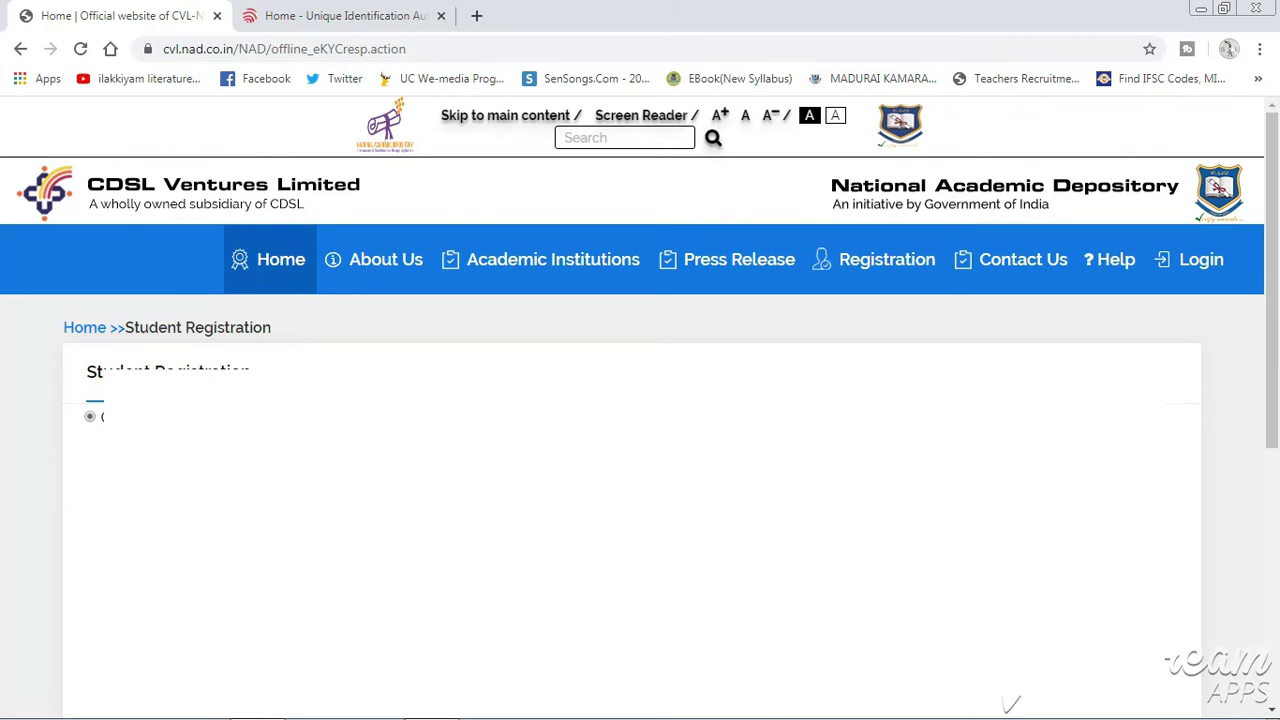
- Scroll down the Student Registration page while it loads after the OTP submission
scroll(640, 400, "down", 1)
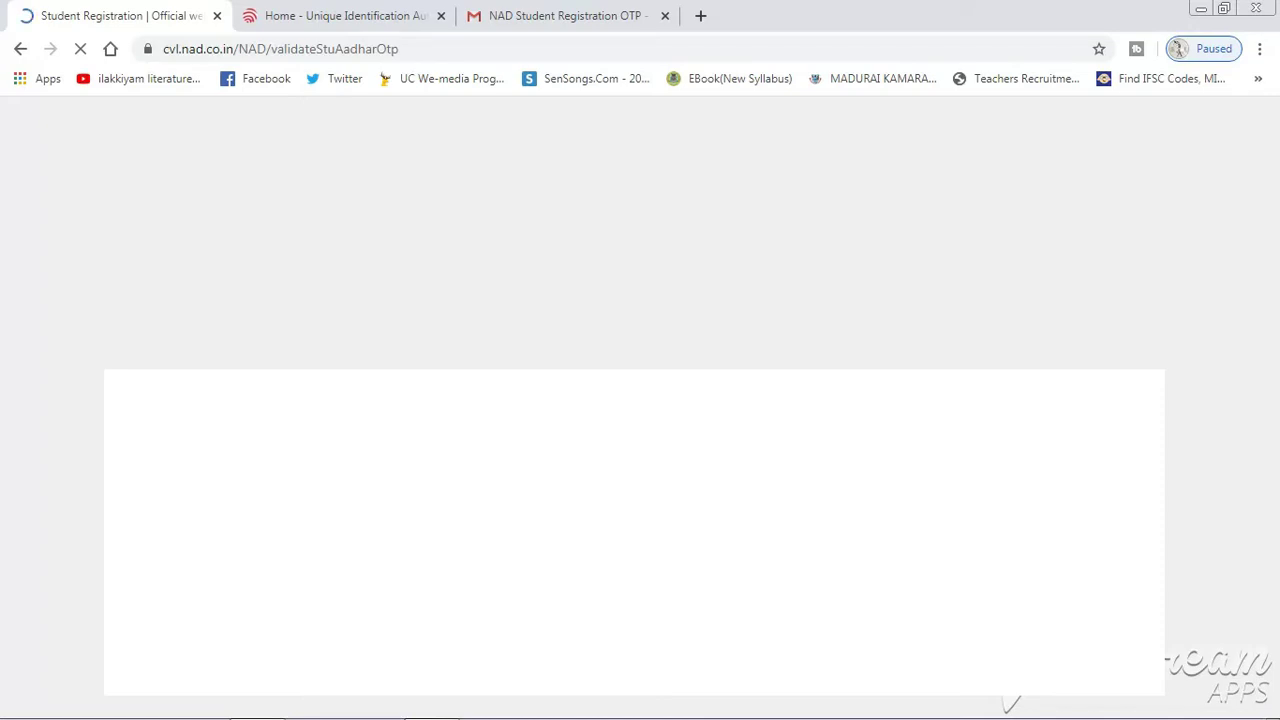
- Review the prefilled date of birth, mobile, email, NAD ID and gender, then click Next
mouse_move(463, 712)
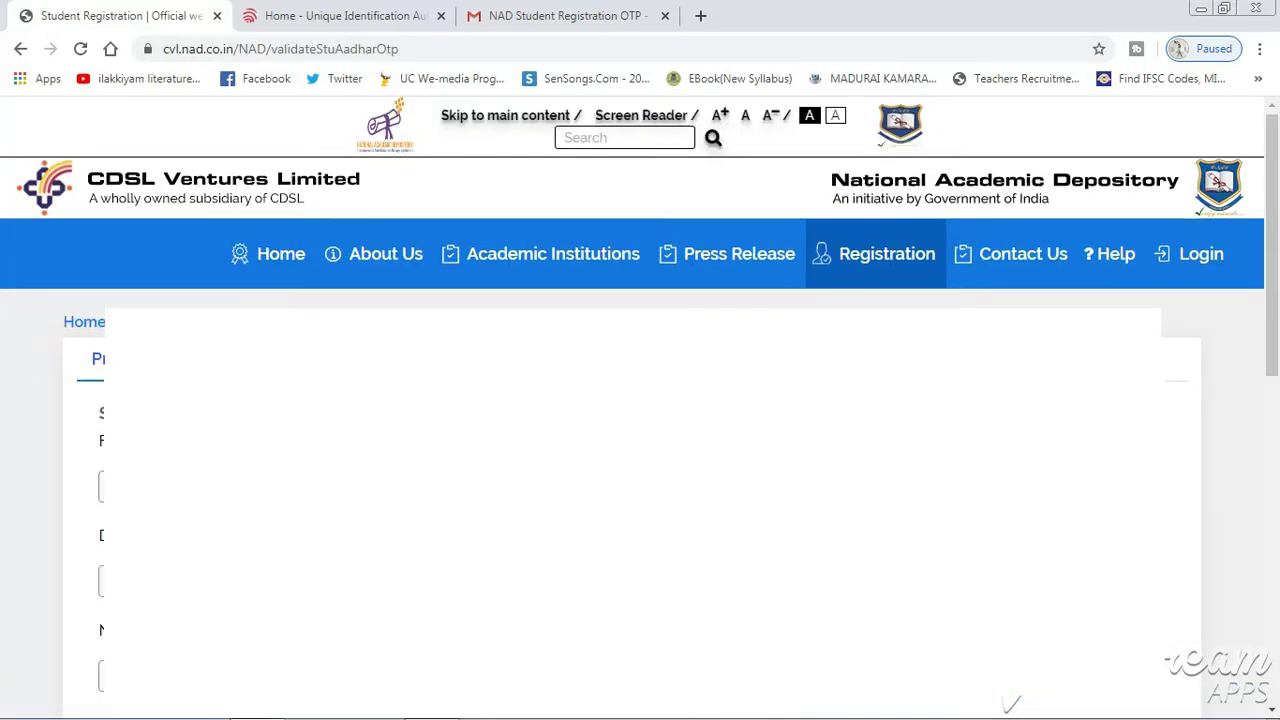
scroll(640, 450, "down", 1)
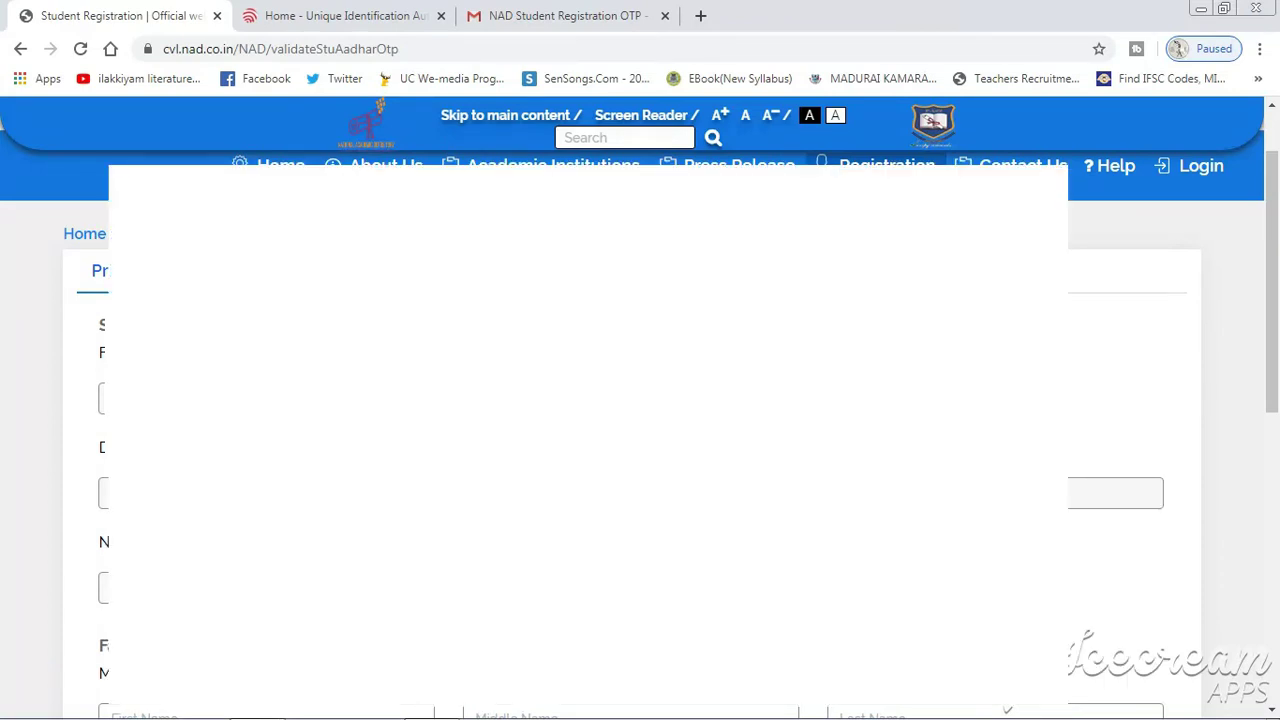
scroll(640, 450, "down", 1)
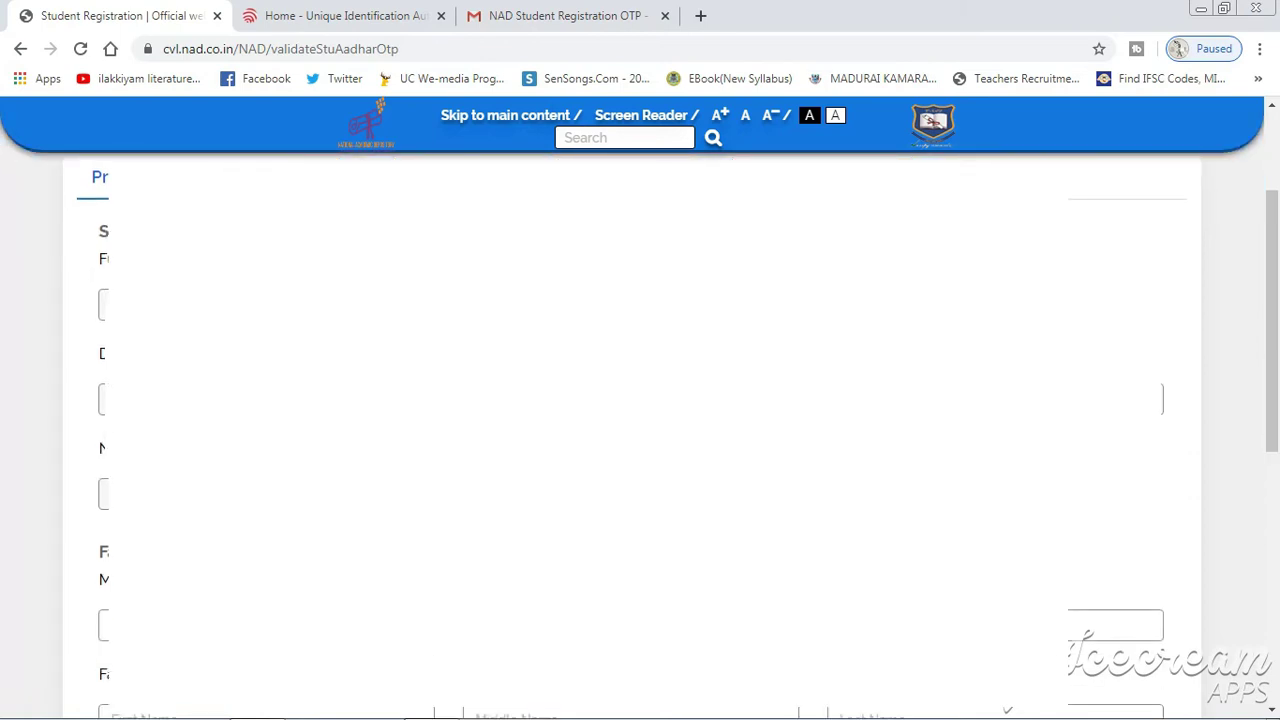
scroll(640, 450, "down", 1)
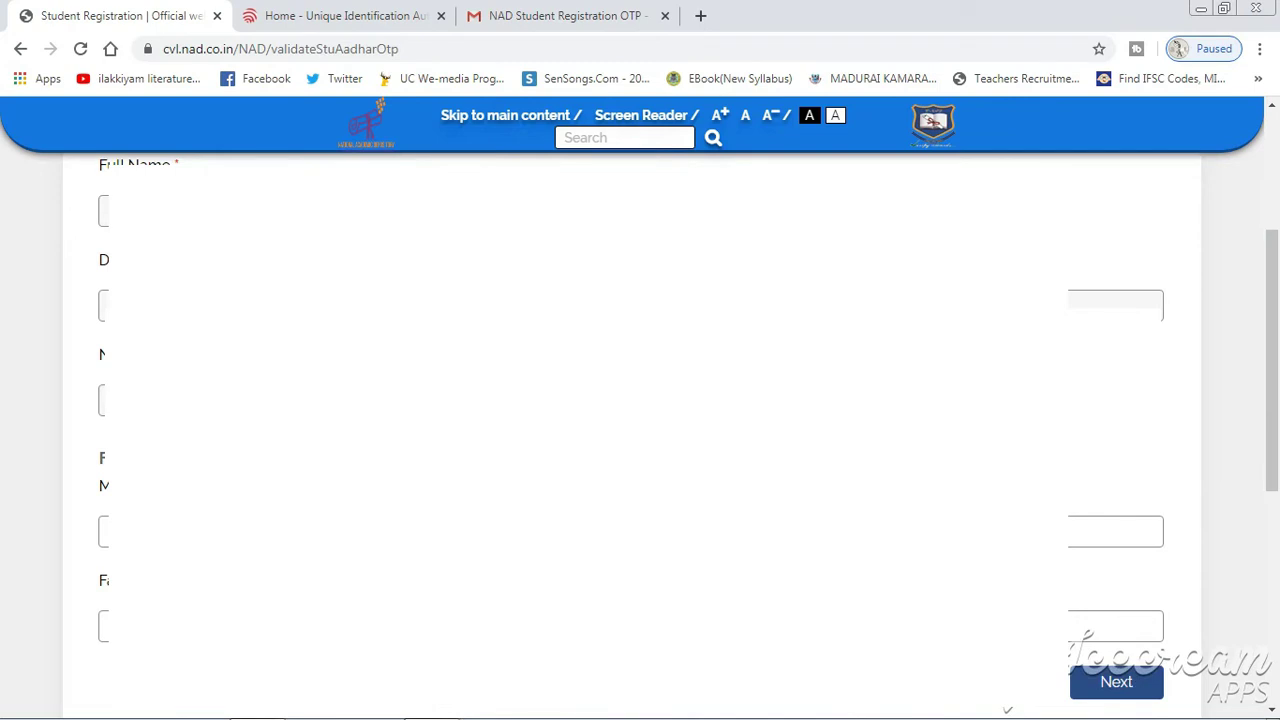
scroll(640, 450, "down", 1)
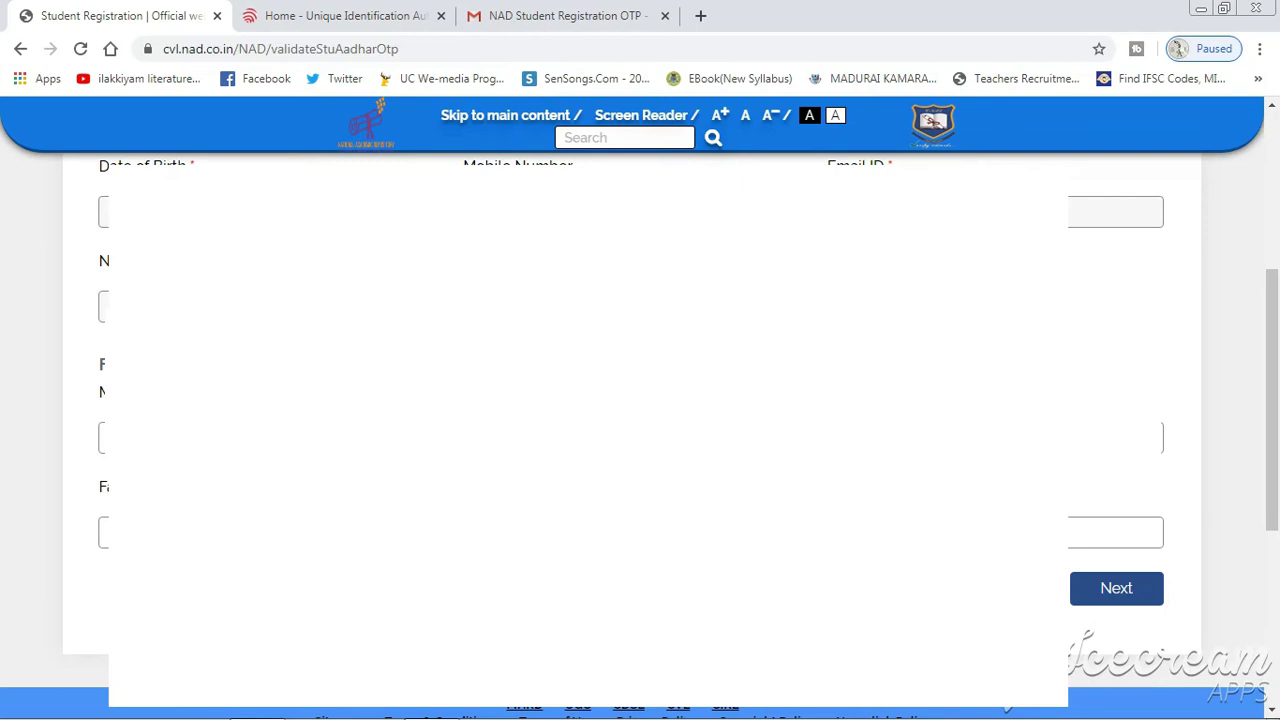
scroll(640, 400, "down", 1)
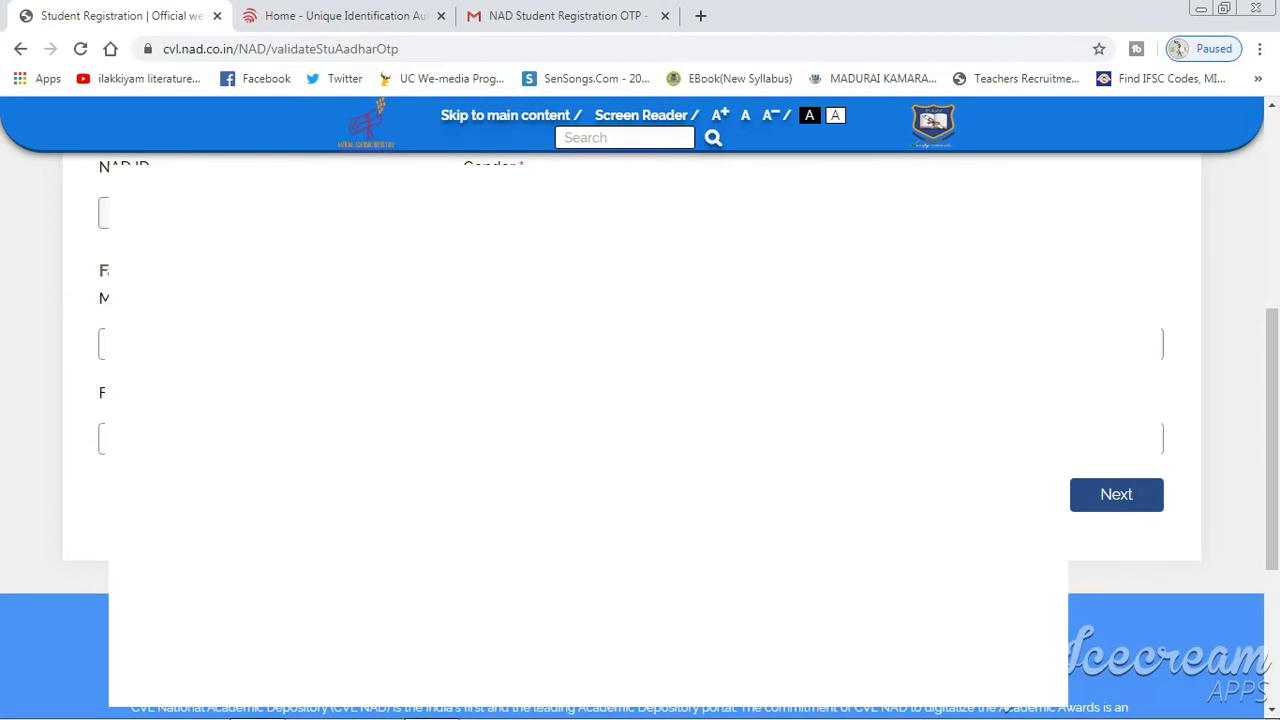
left_click(1104, 508)
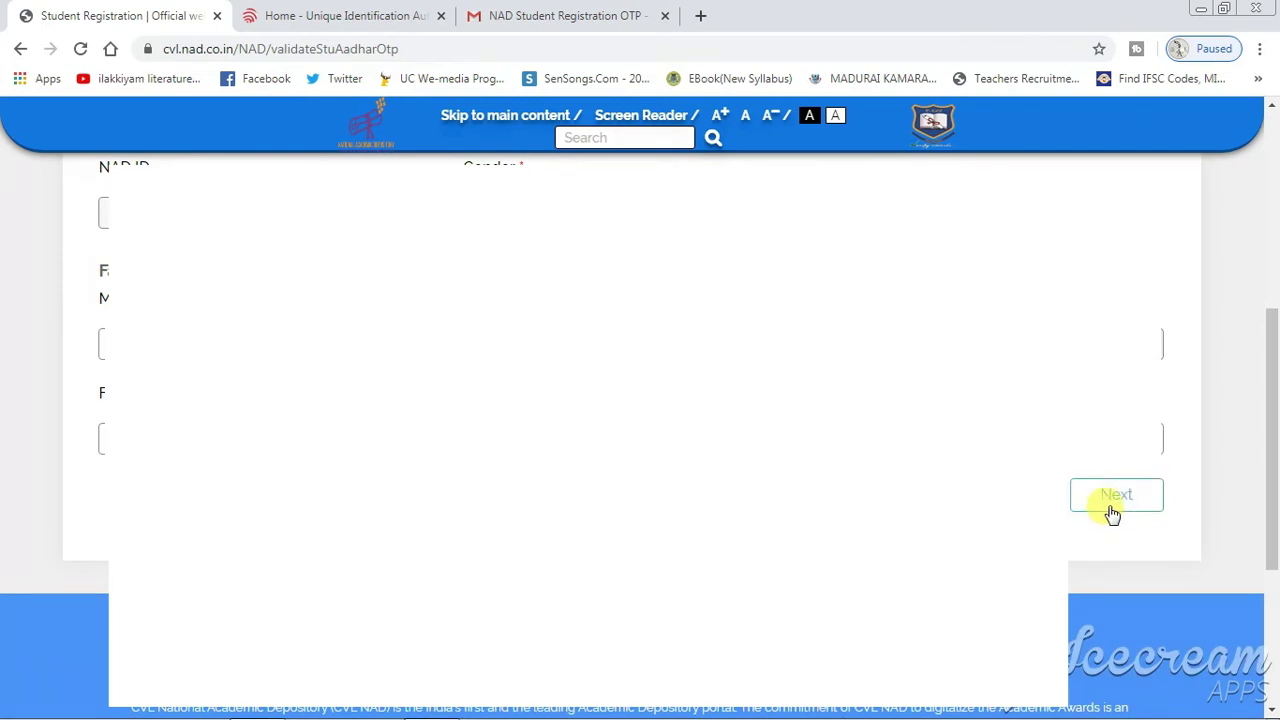
scroll(1111, 512, "down", 3)
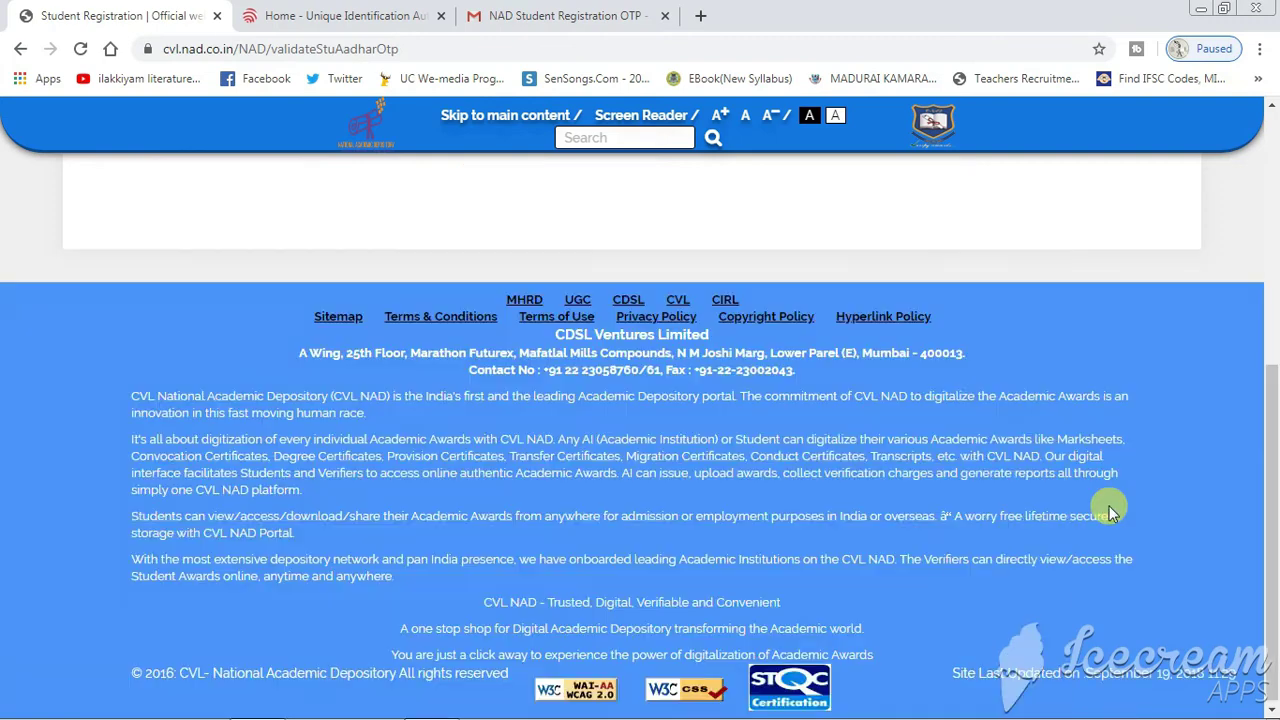
- Scroll up to the New Password field and its five password rules on the Create Password tab
scroll(628, 230, "up", 5)
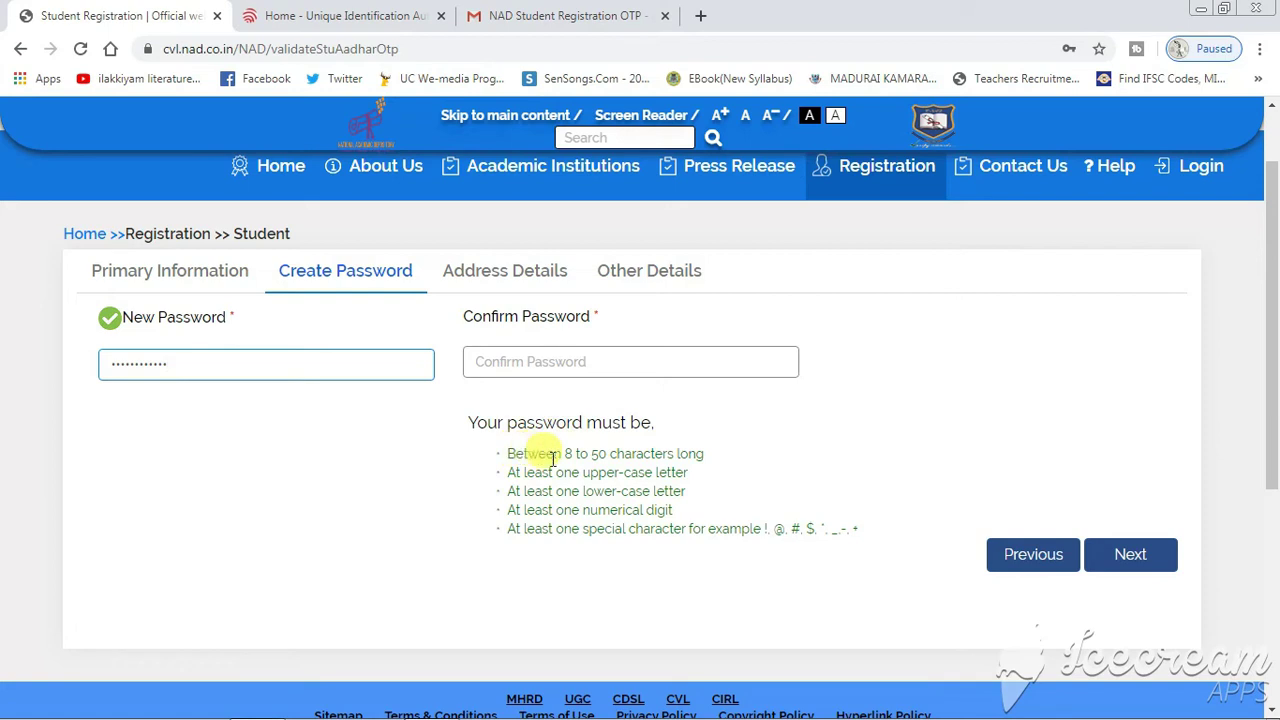
- Highlight the 8–50 character length rule and the special-character examples in the password rules
left_click_drag(564, 453, 627, 513)
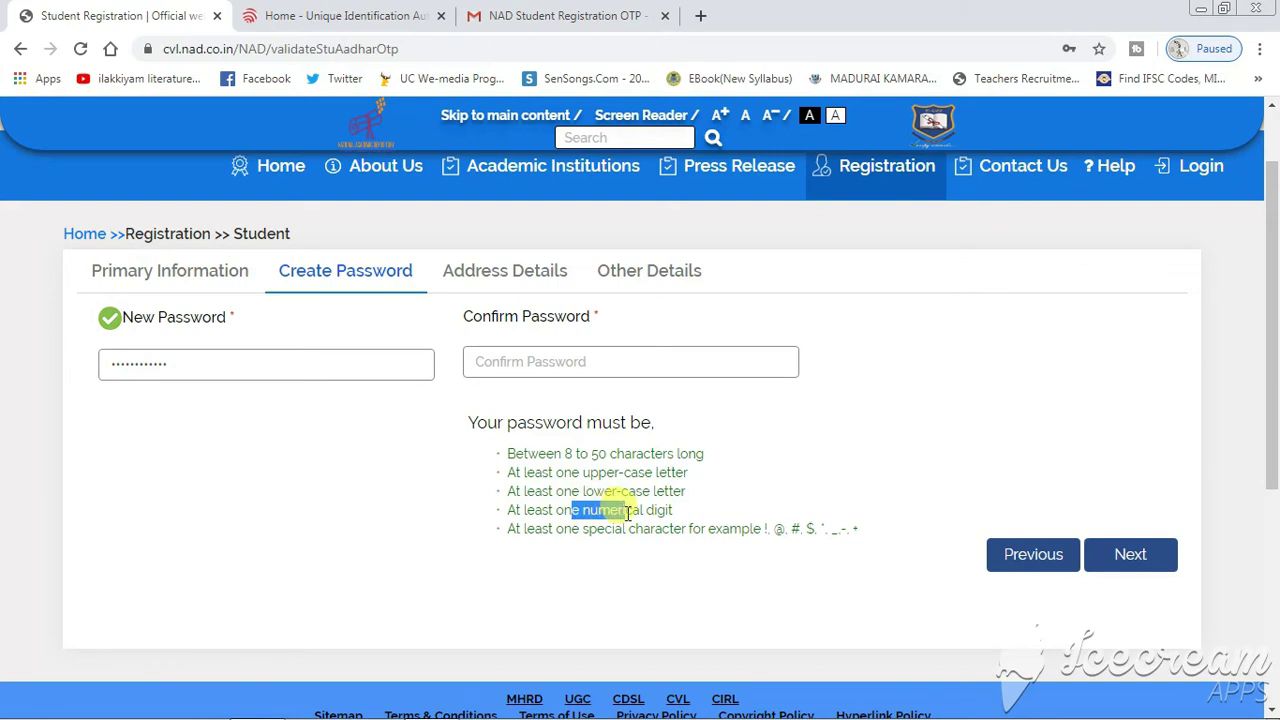
left_click(565, 530)
left_click_drag(565, 530, 829, 530)
left_click(788, 552)
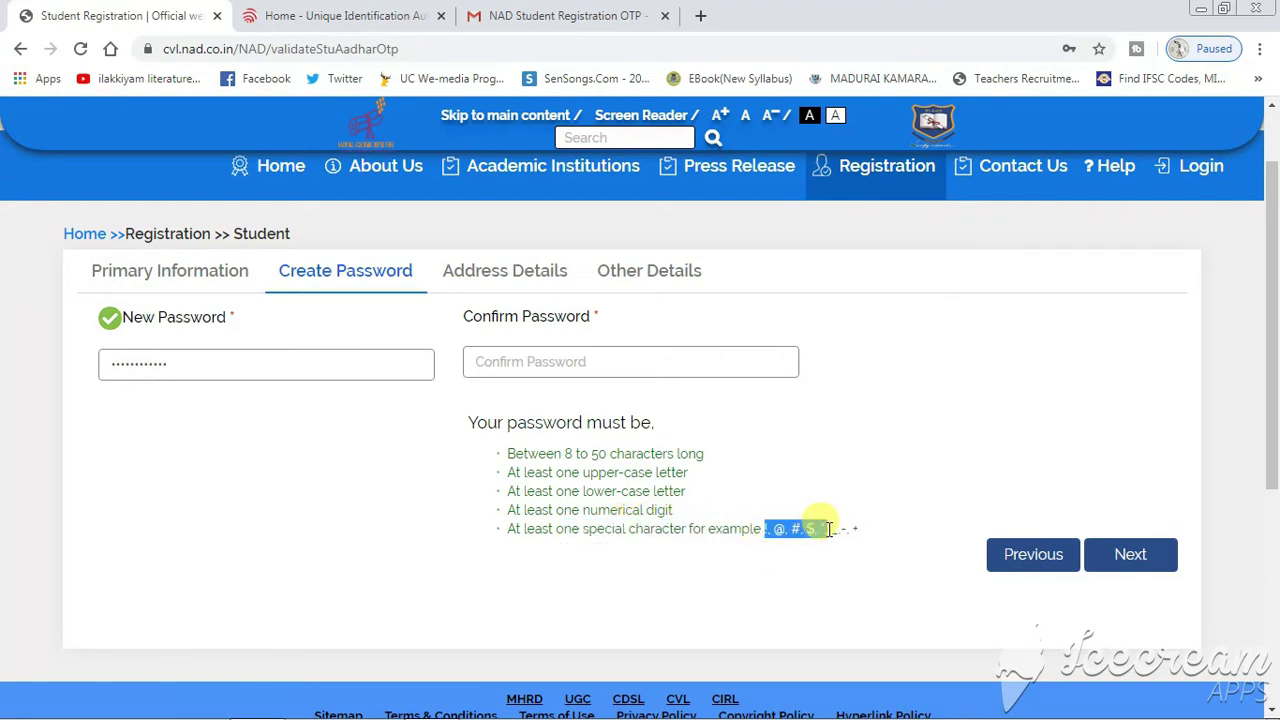
- Paste the same password into Confirm Password and submit the Create Password step
left_click(644, 588)
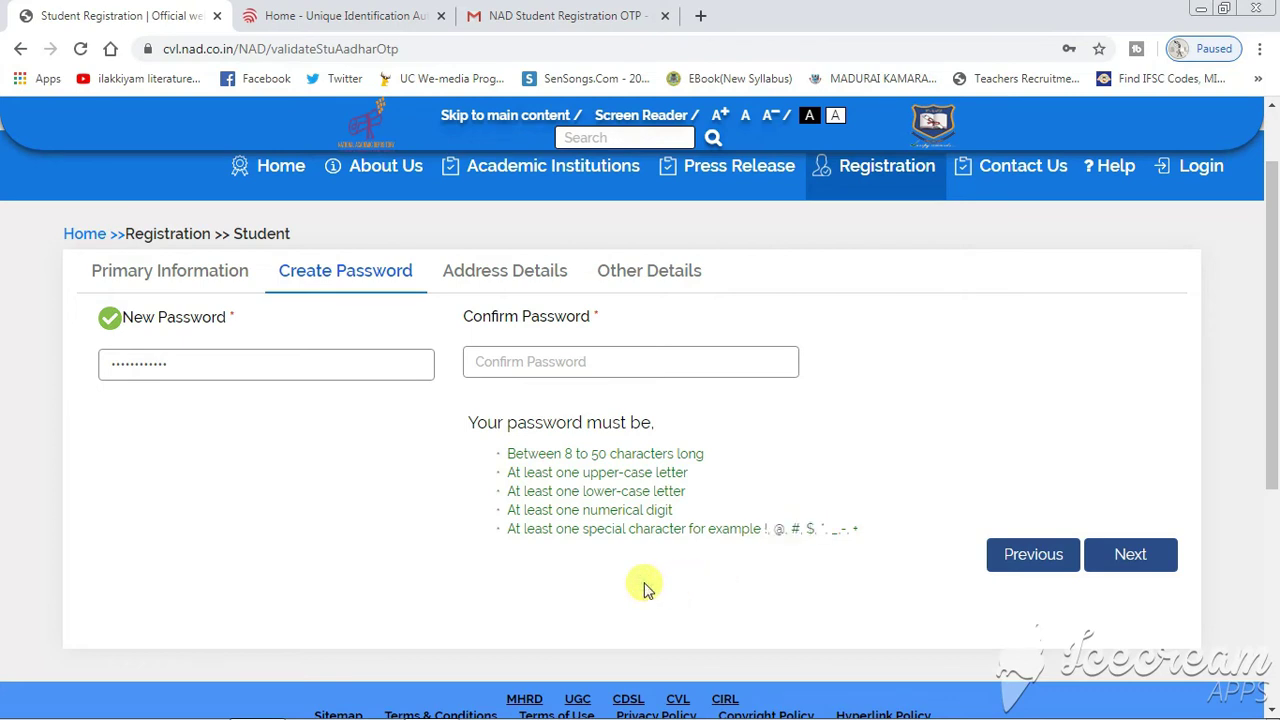
key("shift+Tab")
key("ctrl+v")
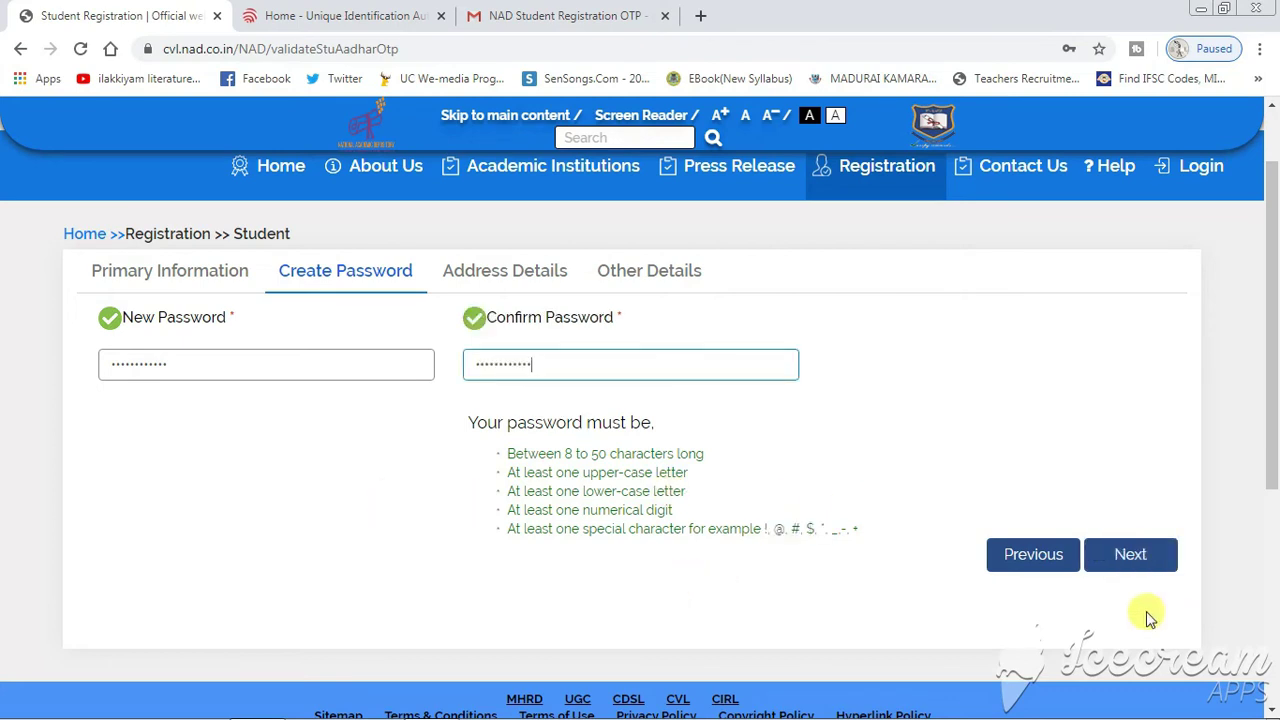
left_click(1133, 556)
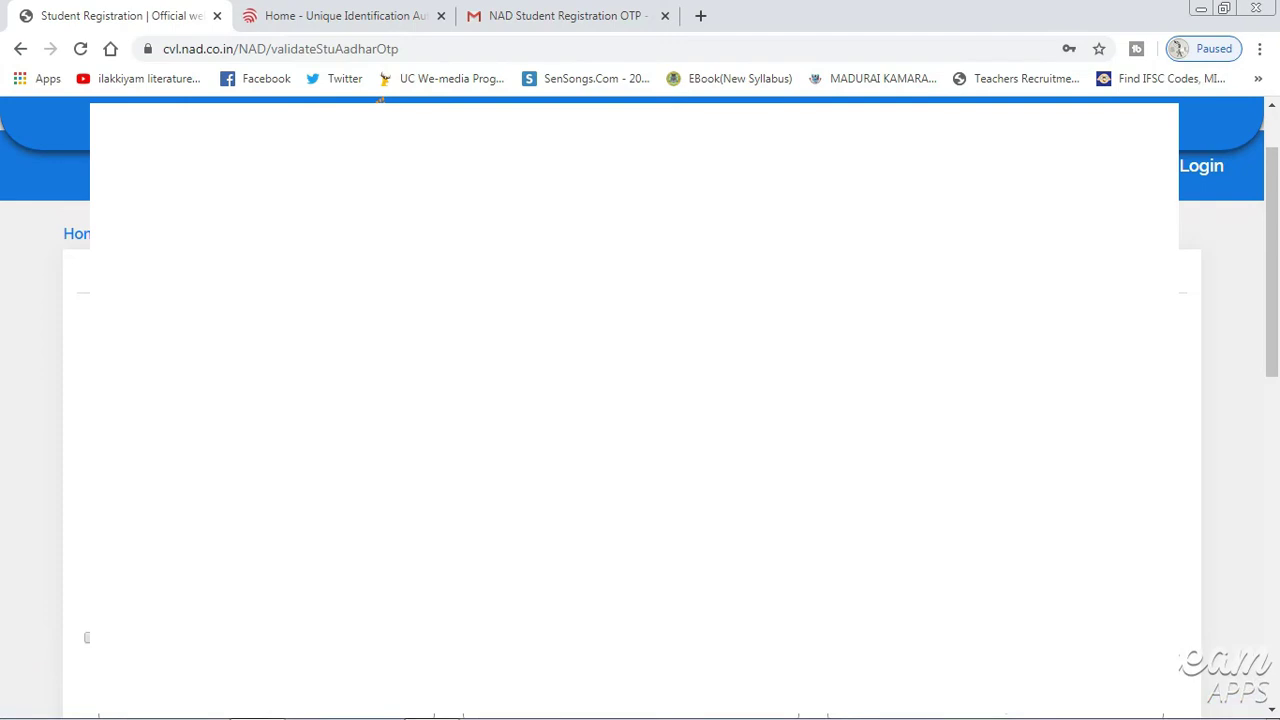
scroll(380, 100, "down", 1)
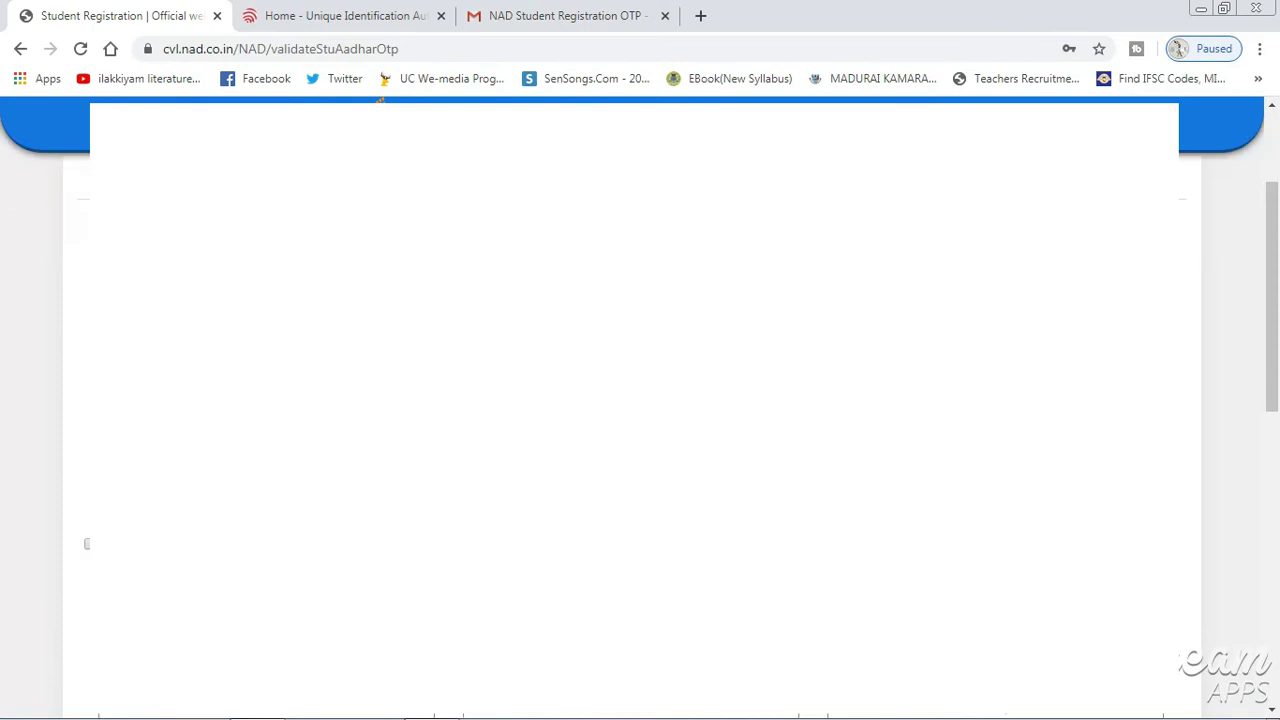
scroll(380, 100, "down", 1)
scroll(380, 100, "down", 1)
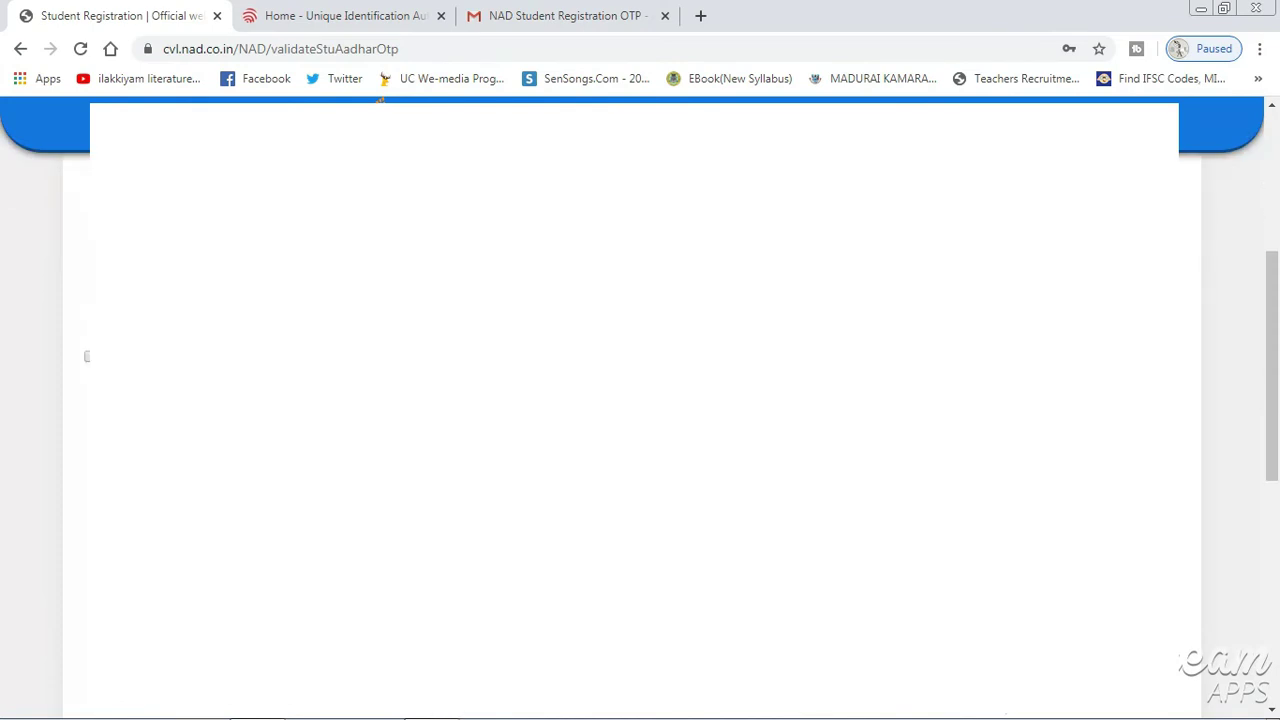
scroll(380, 100, "up", 3)
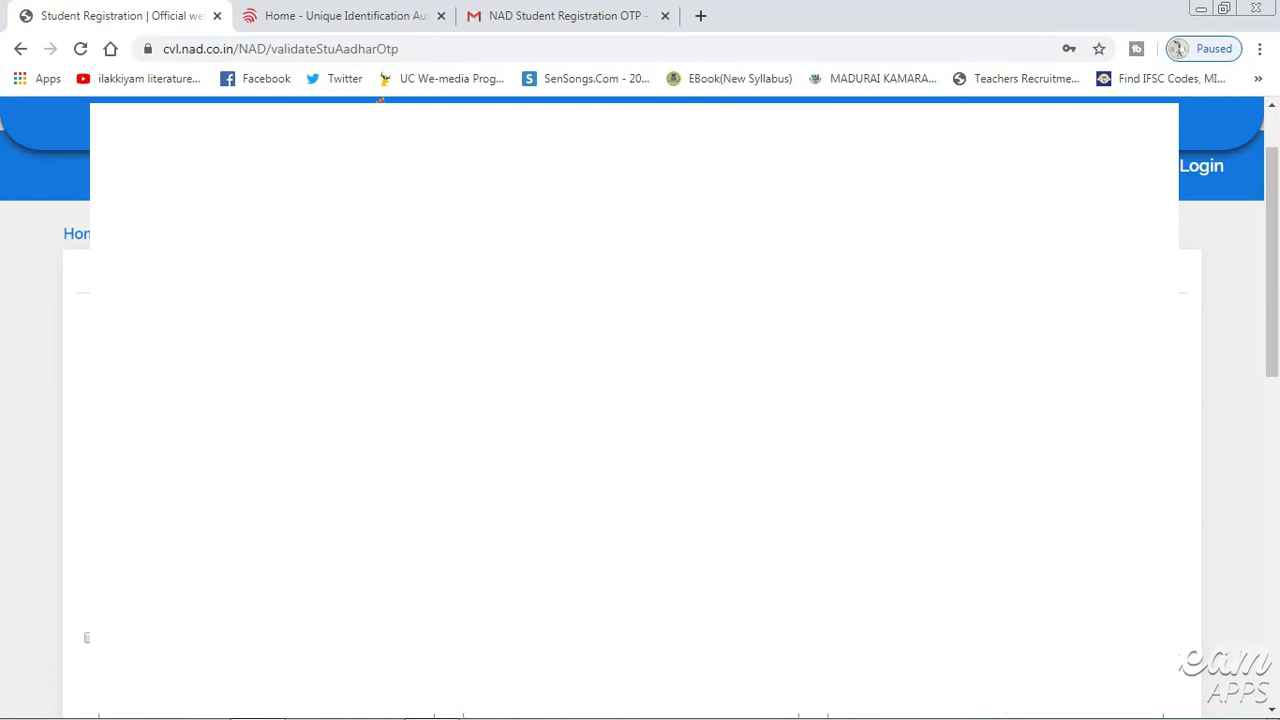
scroll(380, 100, "down", 3)
scroll(380, 100, "down", 2)
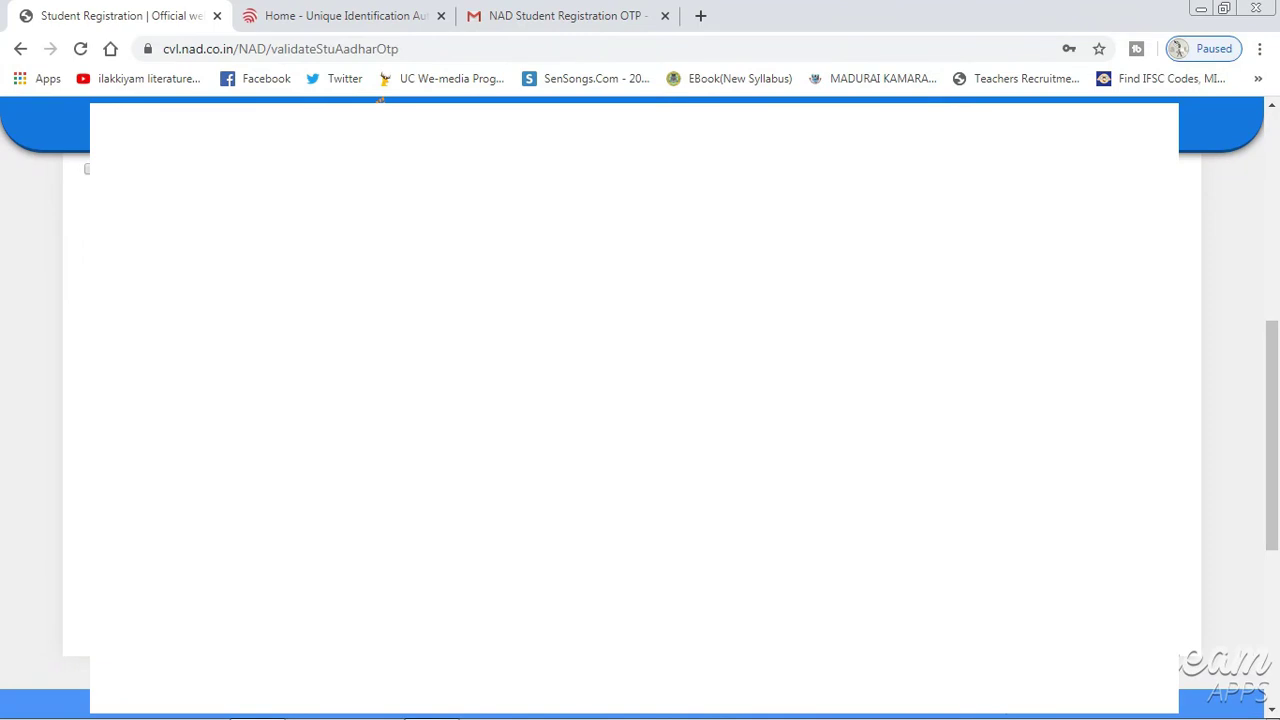
- Submit the address details and review the academic record page
left_click(1134, 563)
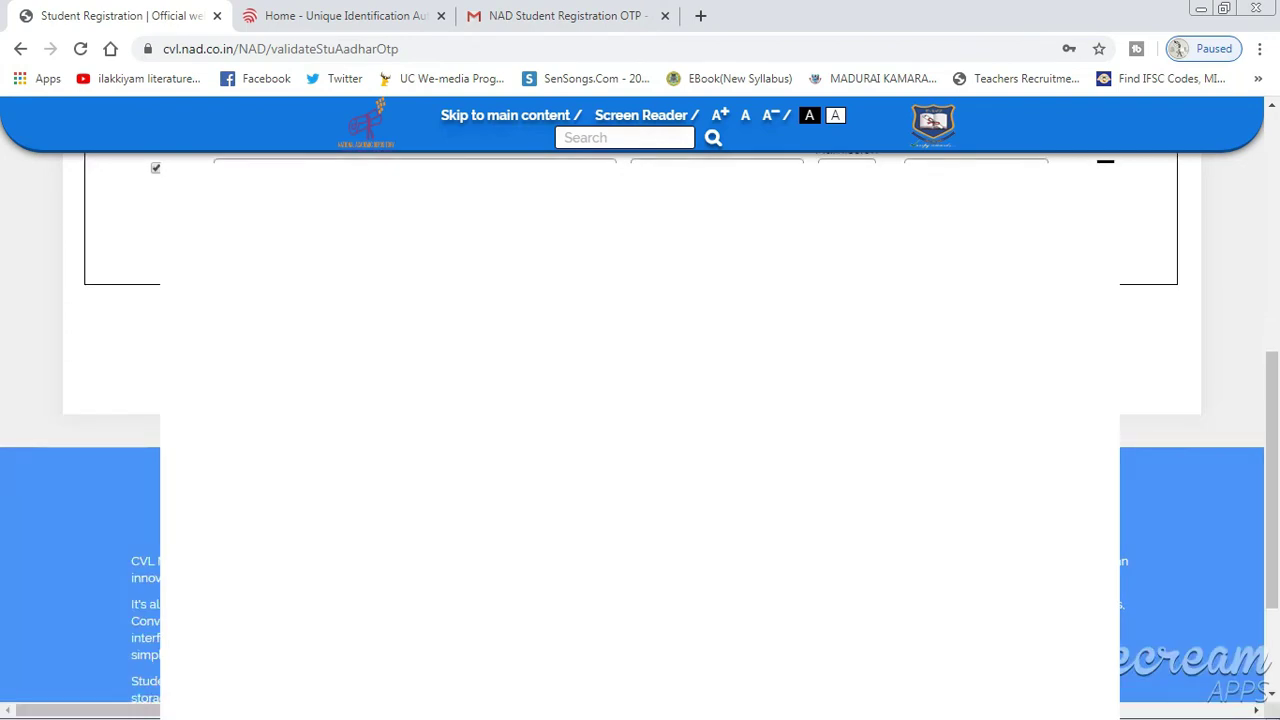
scroll(640, 430, "up", 3)
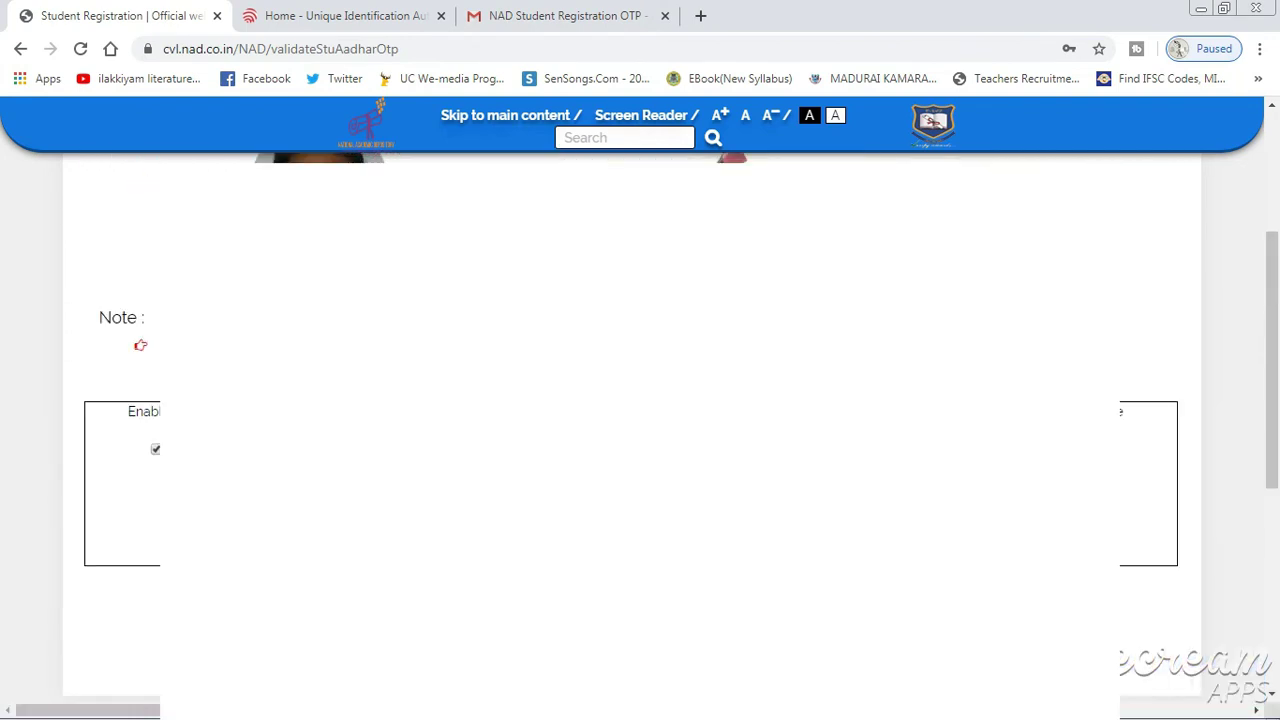
scroll(640, 430, "up", 1)
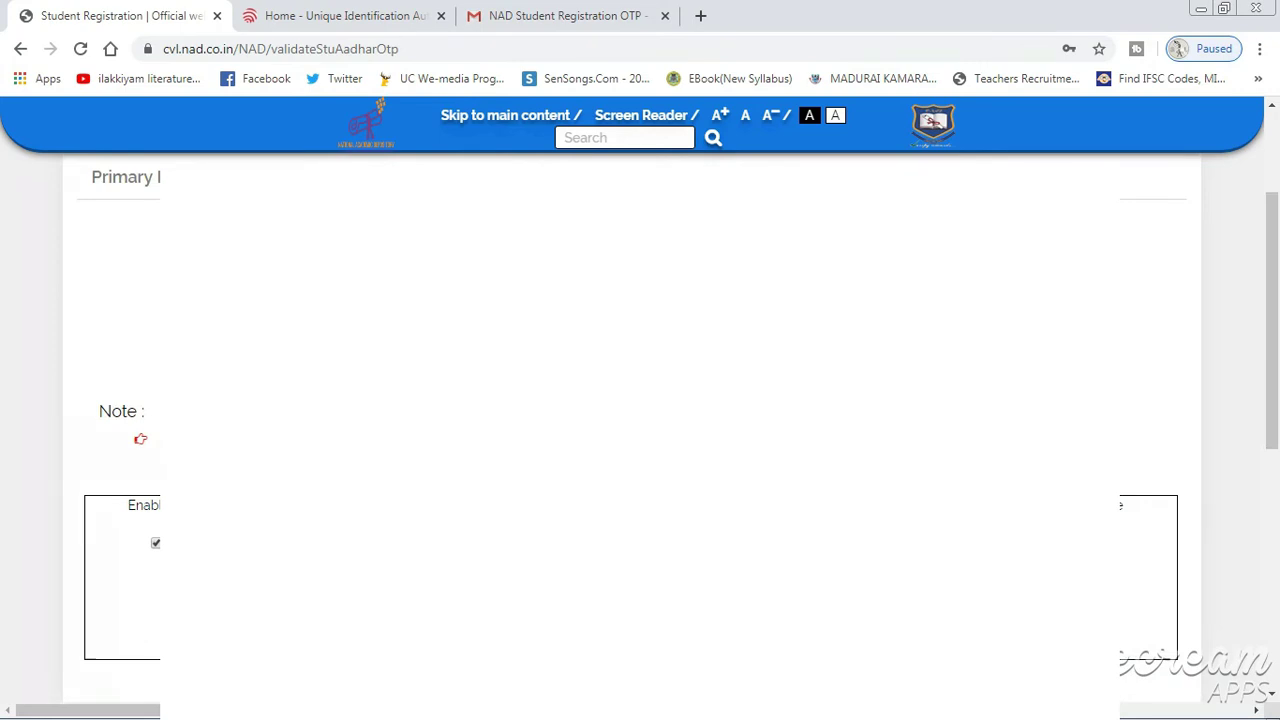
scroll(640, 430, "up", 1)
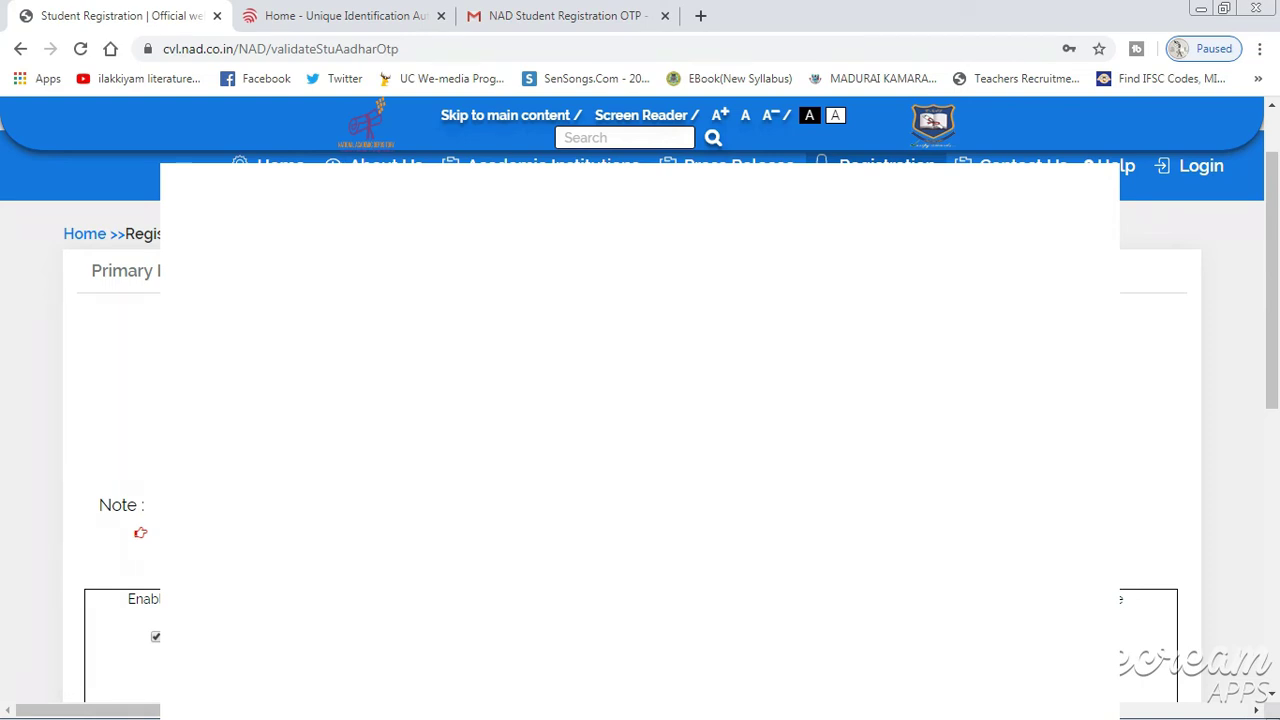
scroll(640, 400, "down", 2)
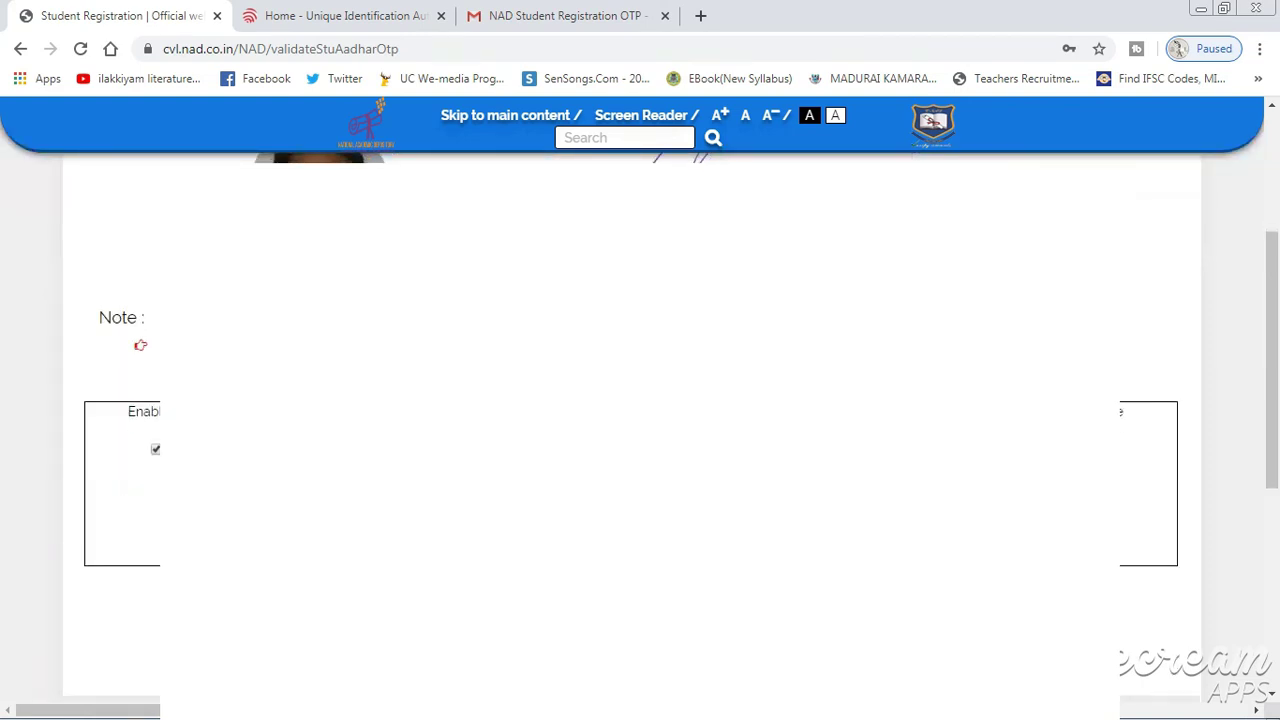
scroll(640, 400, "down", 1)
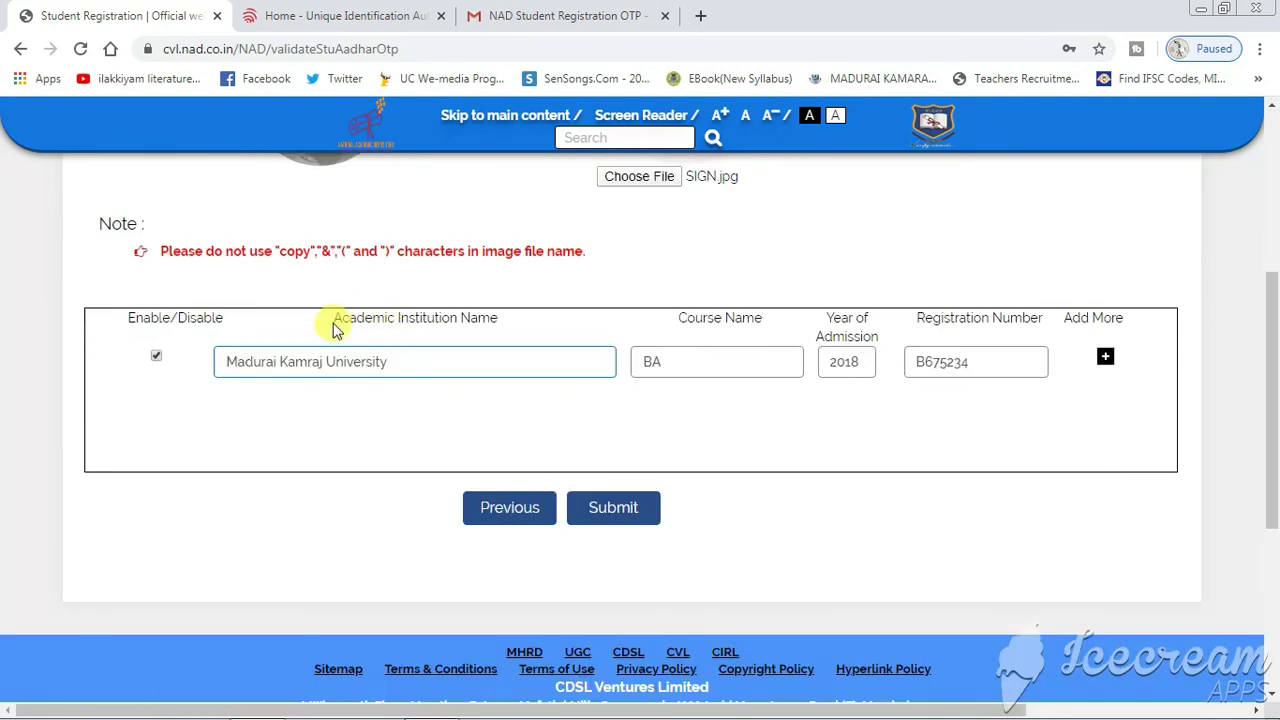
- Point out the Academic Institution Name and Course Name columns of the academic records
left_click_drag(330, 319, 515, 328)
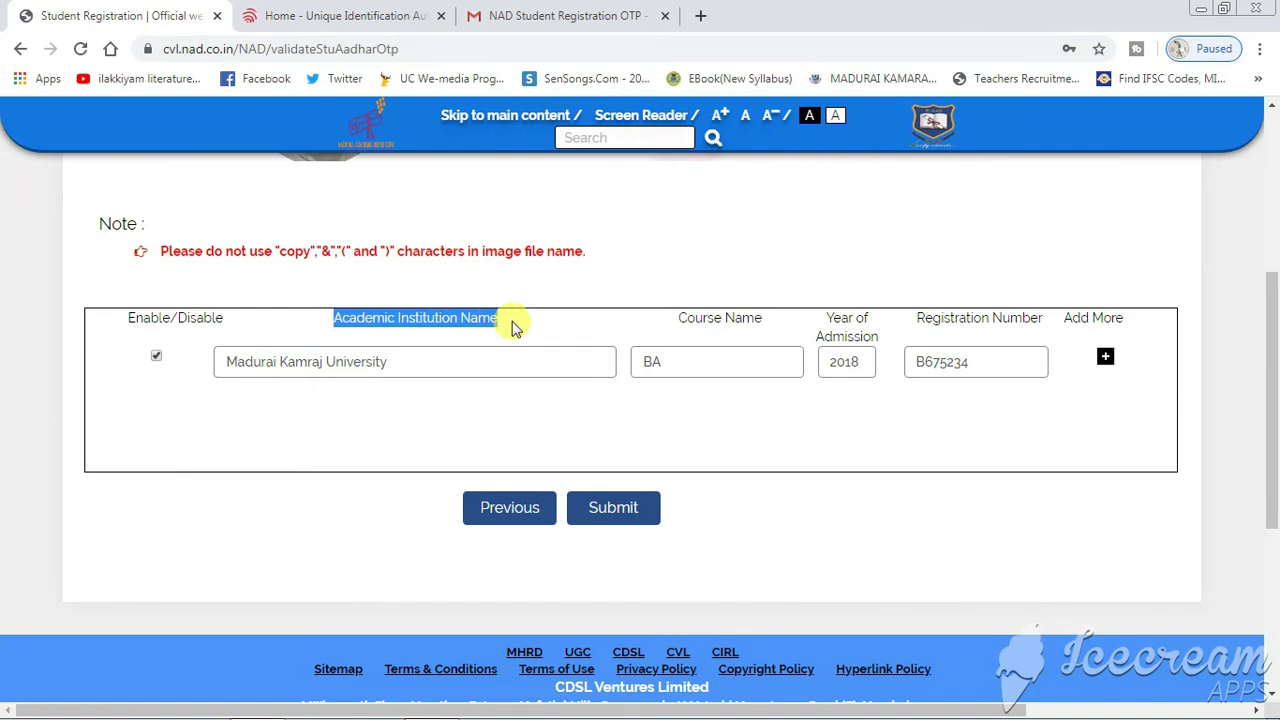
left_click_drag(686, 318, 1046, 318)
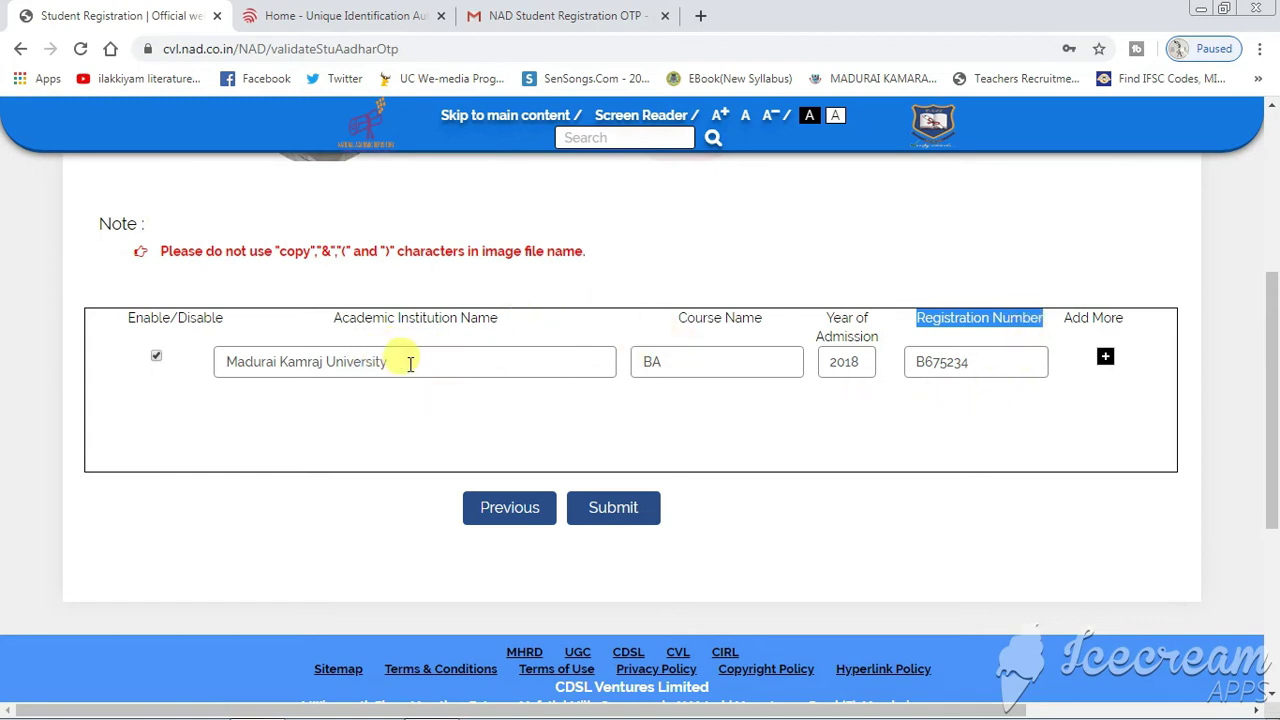
left_click(677, 425)
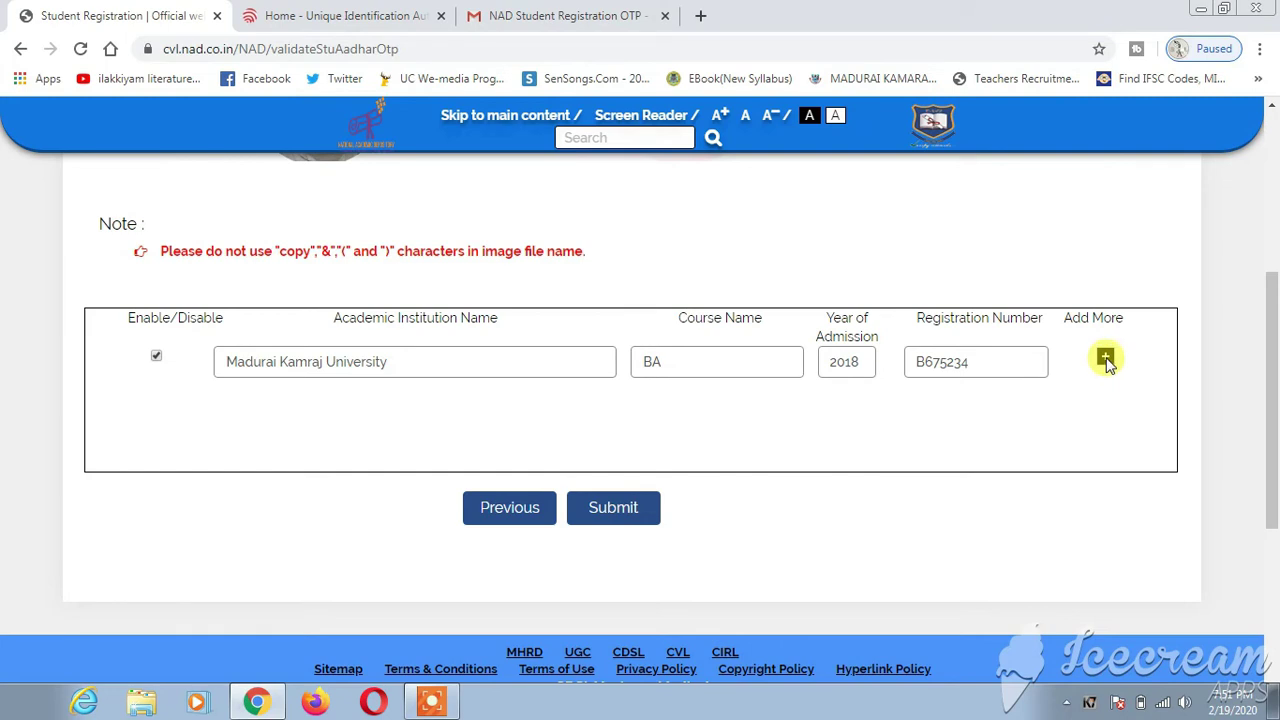
- Add a second academic record row, enable it, then disable it again
left_click(1105, 359)
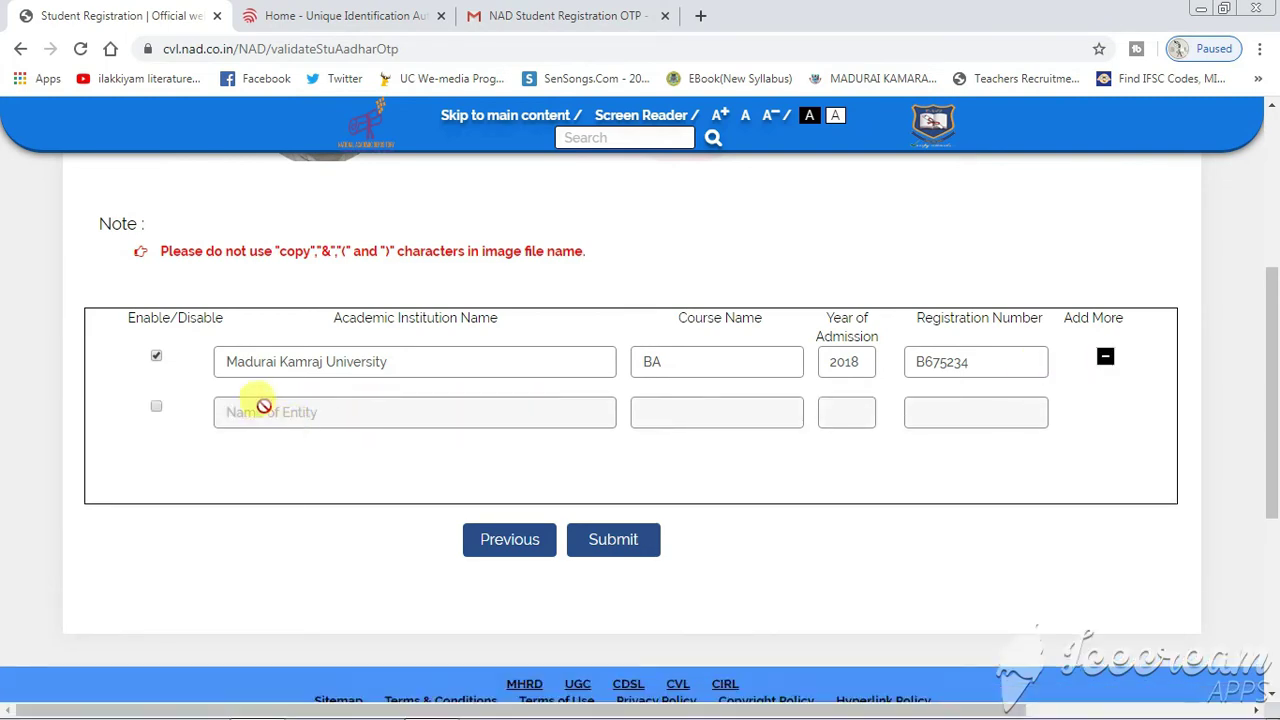
left_click(156, 410)
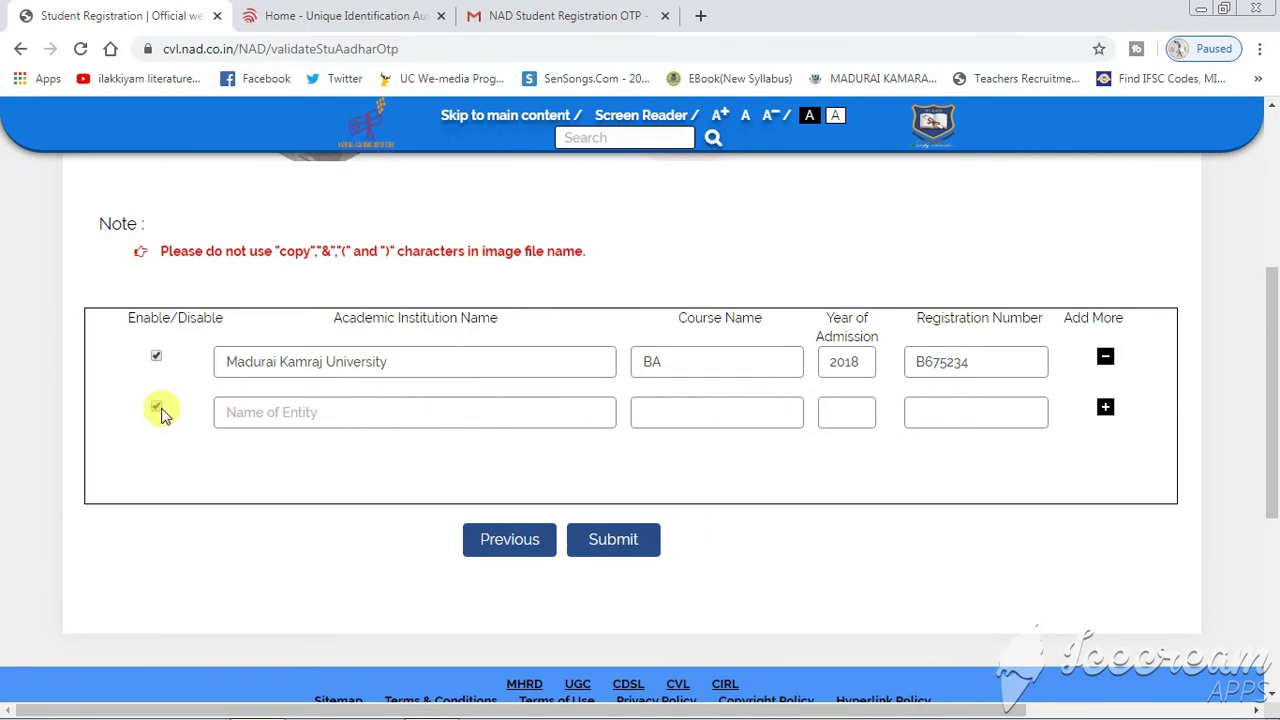
left_click(157, 410)
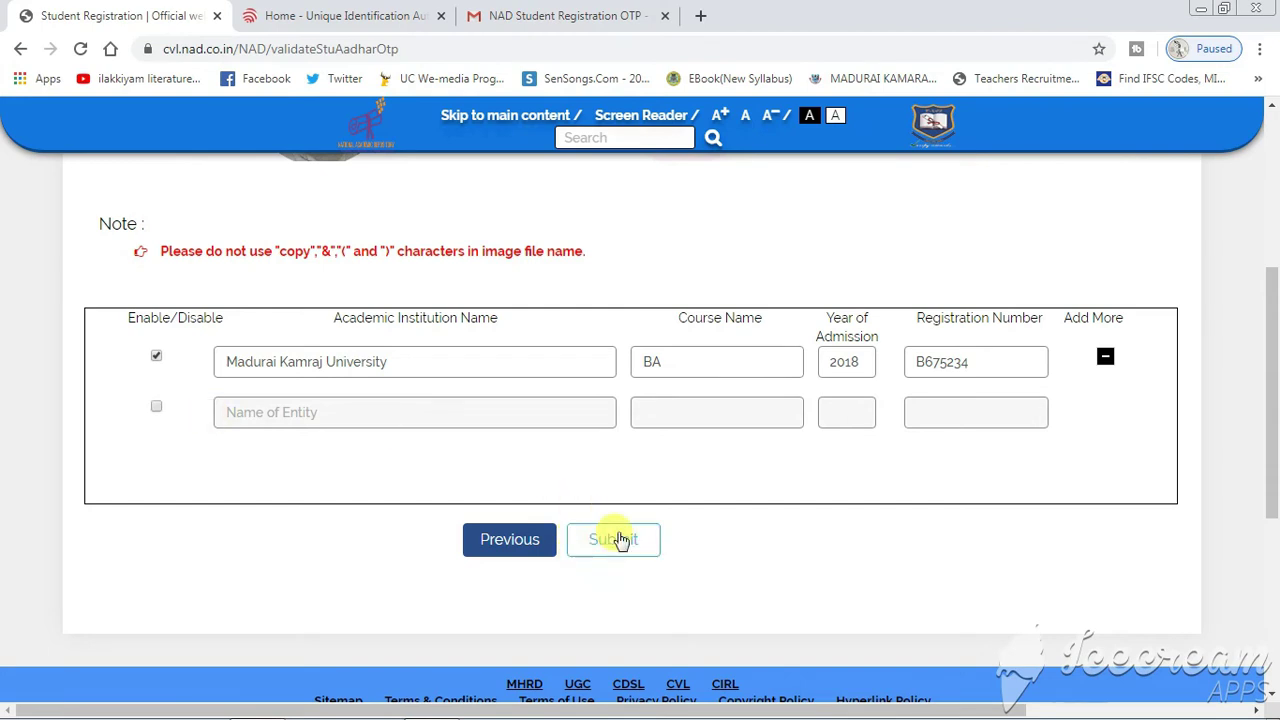
- Submit the Aadhaar registration and highlight the success message mentioning Aadhaar/Virtual ID
left_click(612, 546)
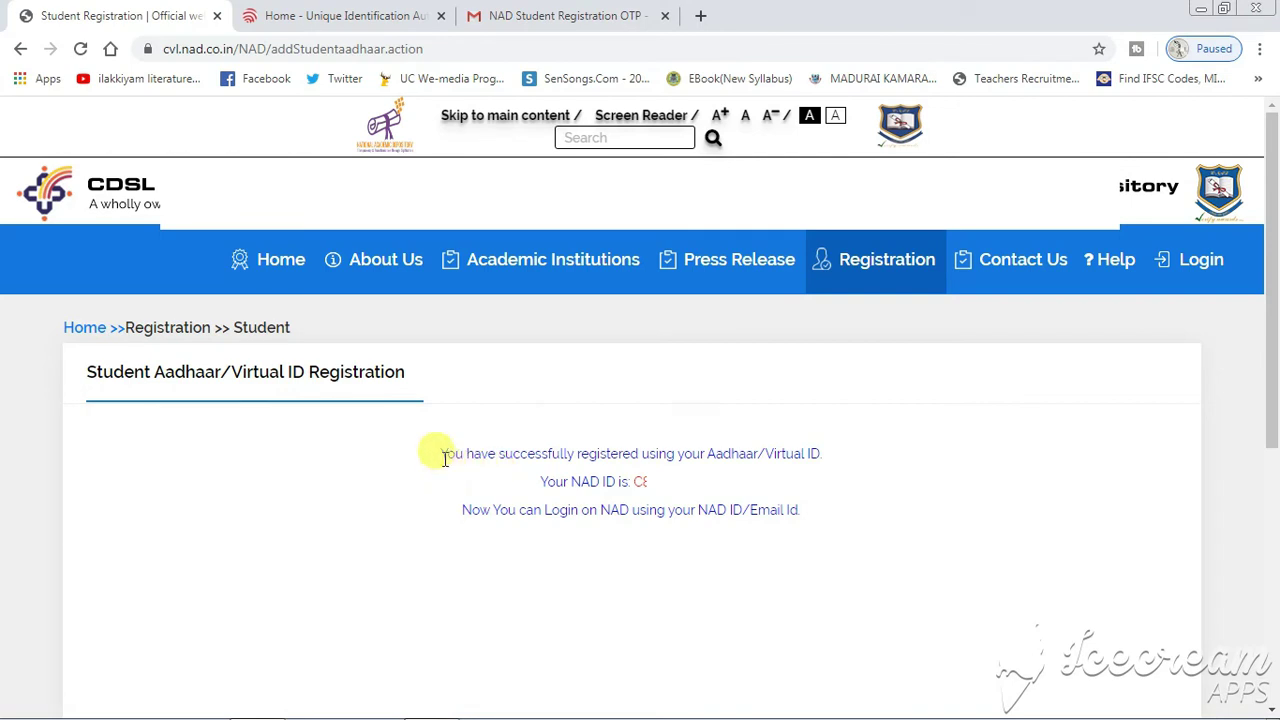
left_click_drag(443, 452, 840, 458)
left_click(850, 469)
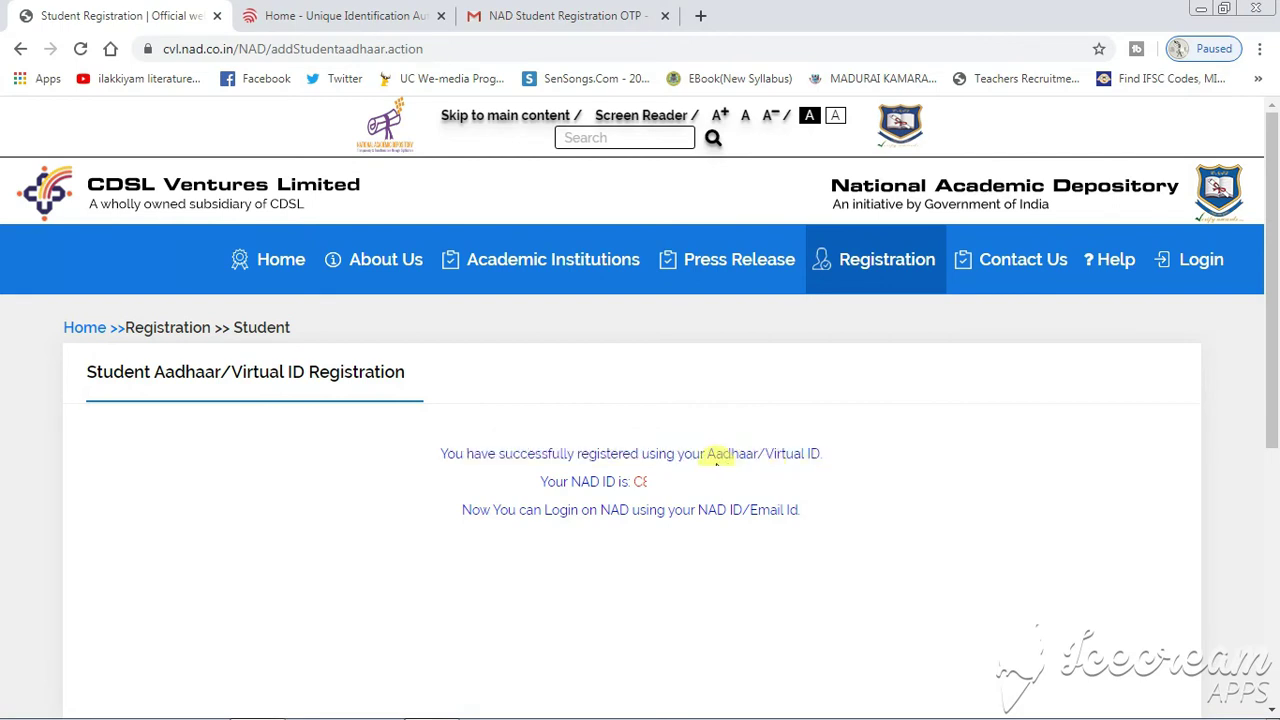
left_click_drag(708, 453, 836, 458)
left_click(842, 497)
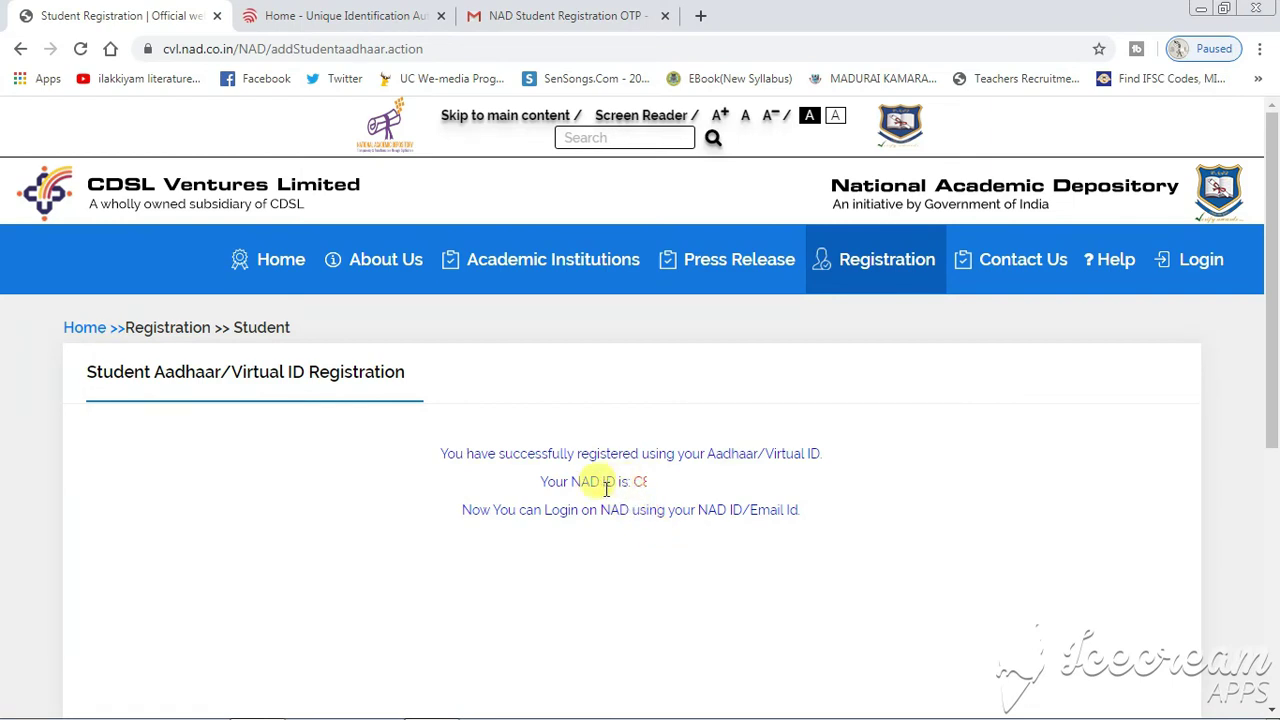
- Highlight the assigned NAD ID and the instruction to log in using it
left_click_drag(576, 486, 735, 497)
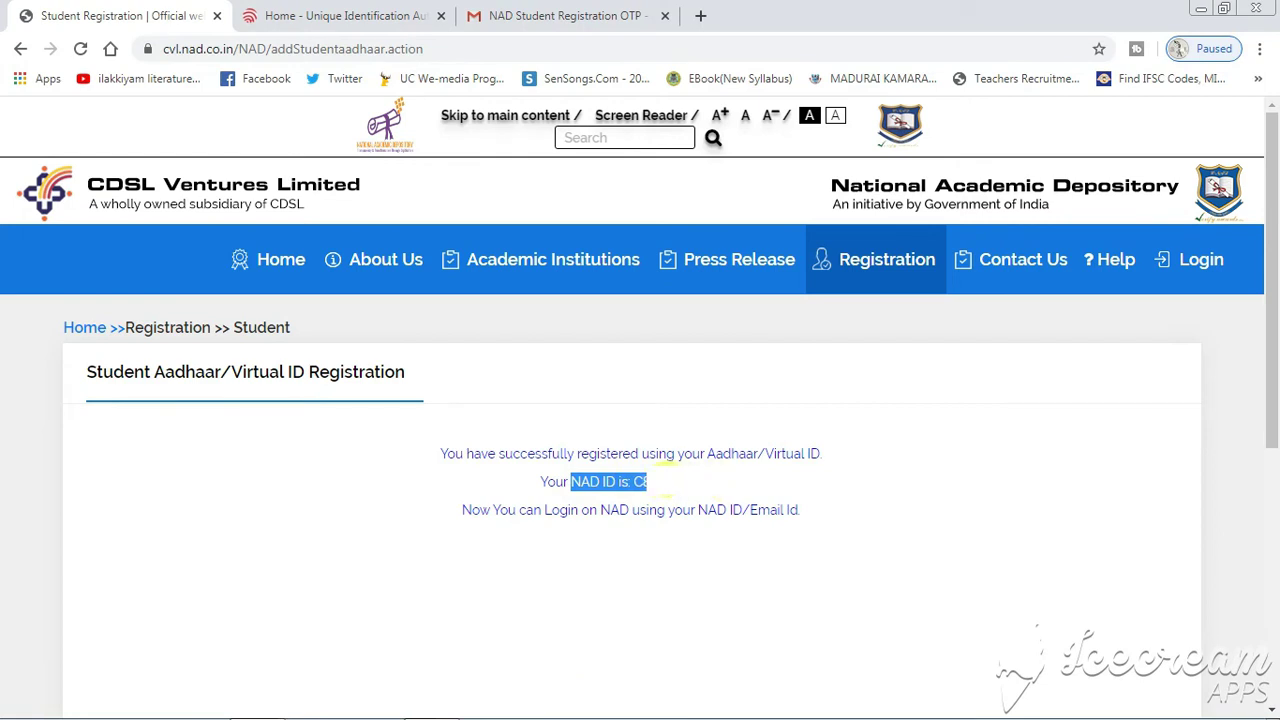
left_click(737, 494)
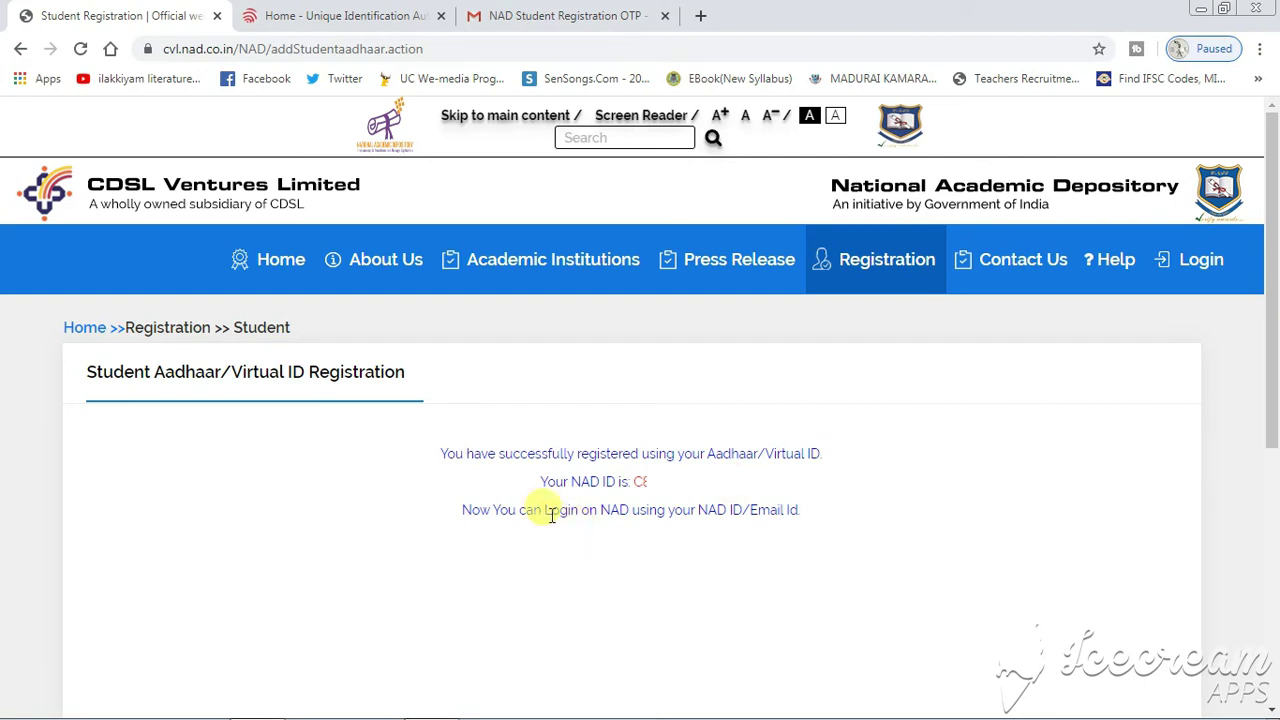
left_click_drag(547, 511, 735, 497)
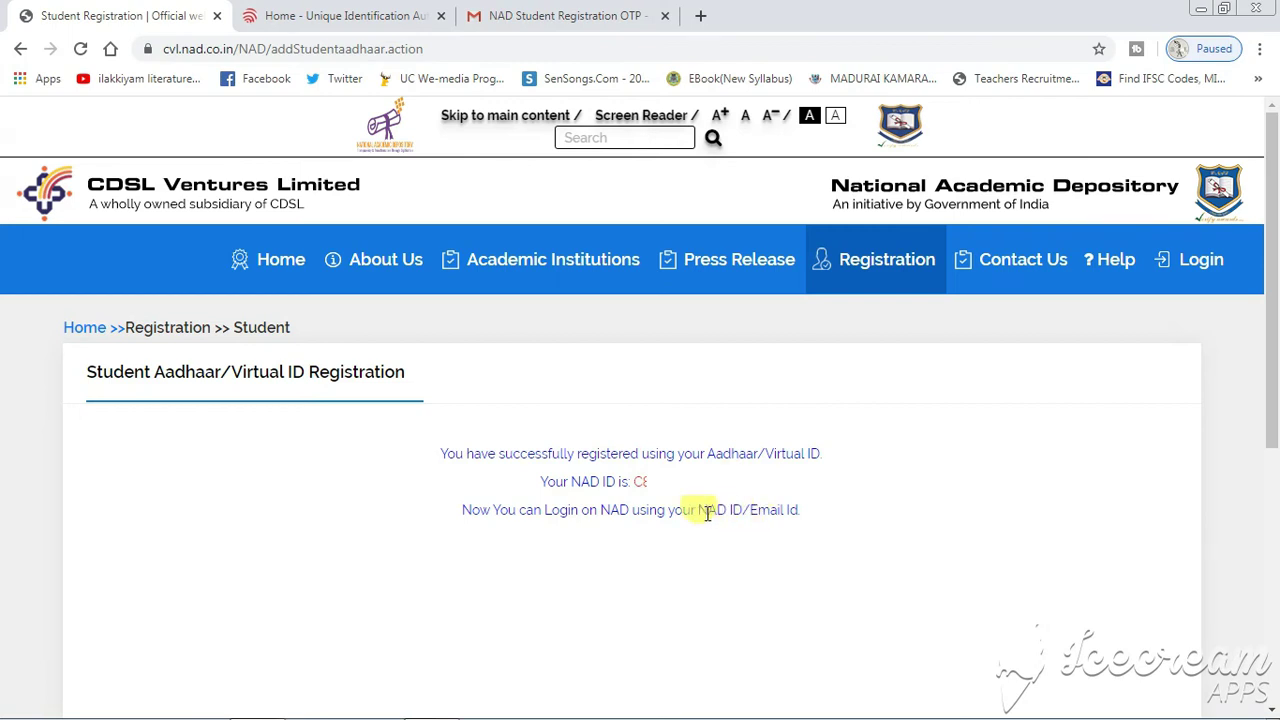
left_click_drag(703, 512, 820, 503)
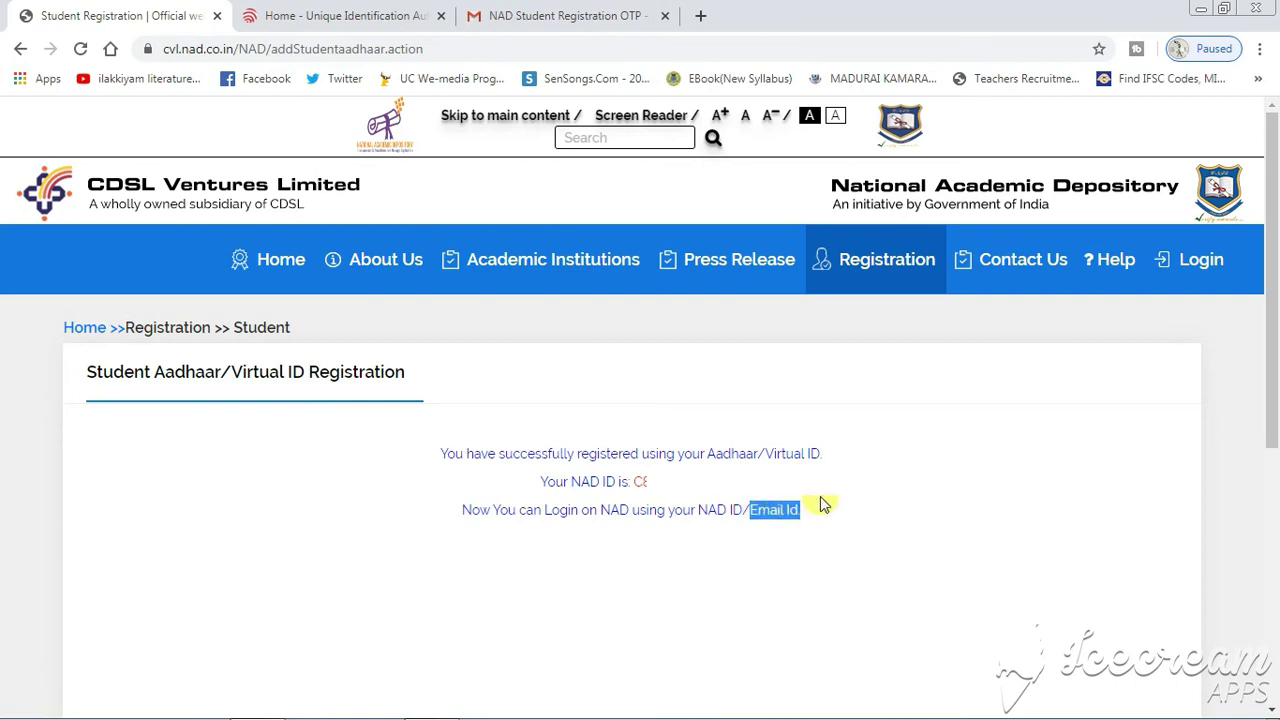
left_click(866, 420)
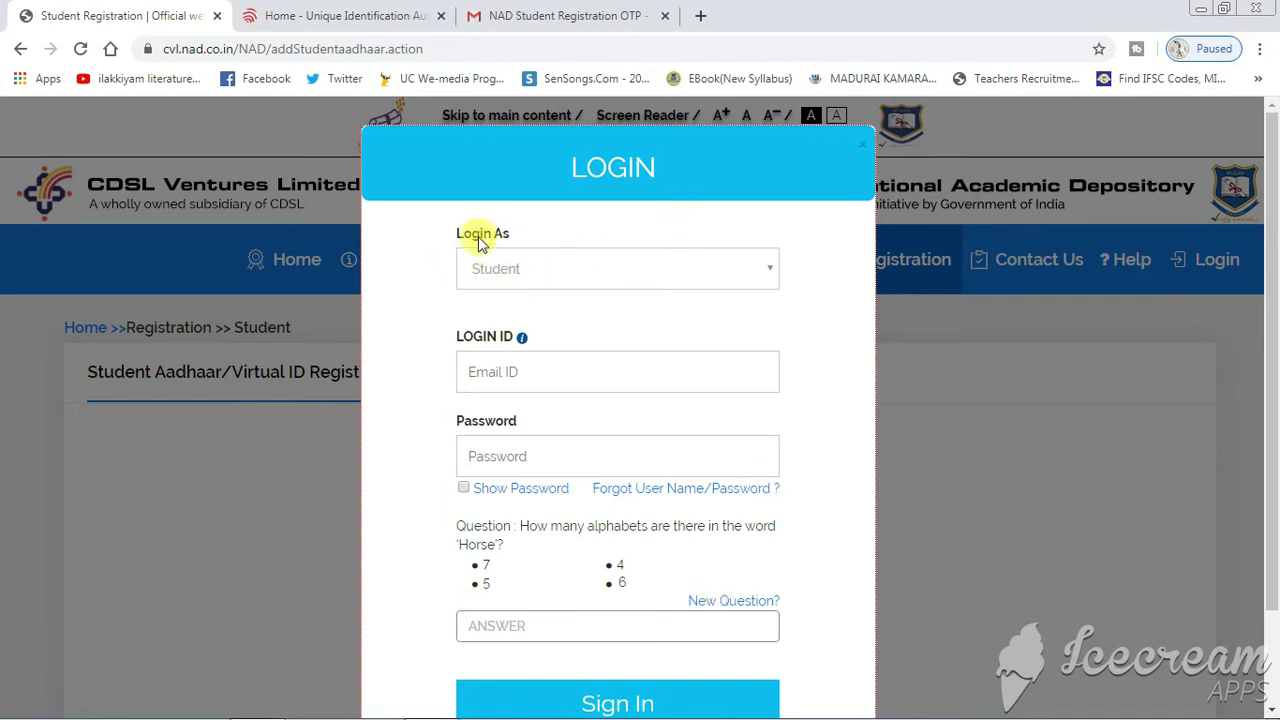
- Switch the Login As role from Student to NAD and back to Student
left_click(518, 281)
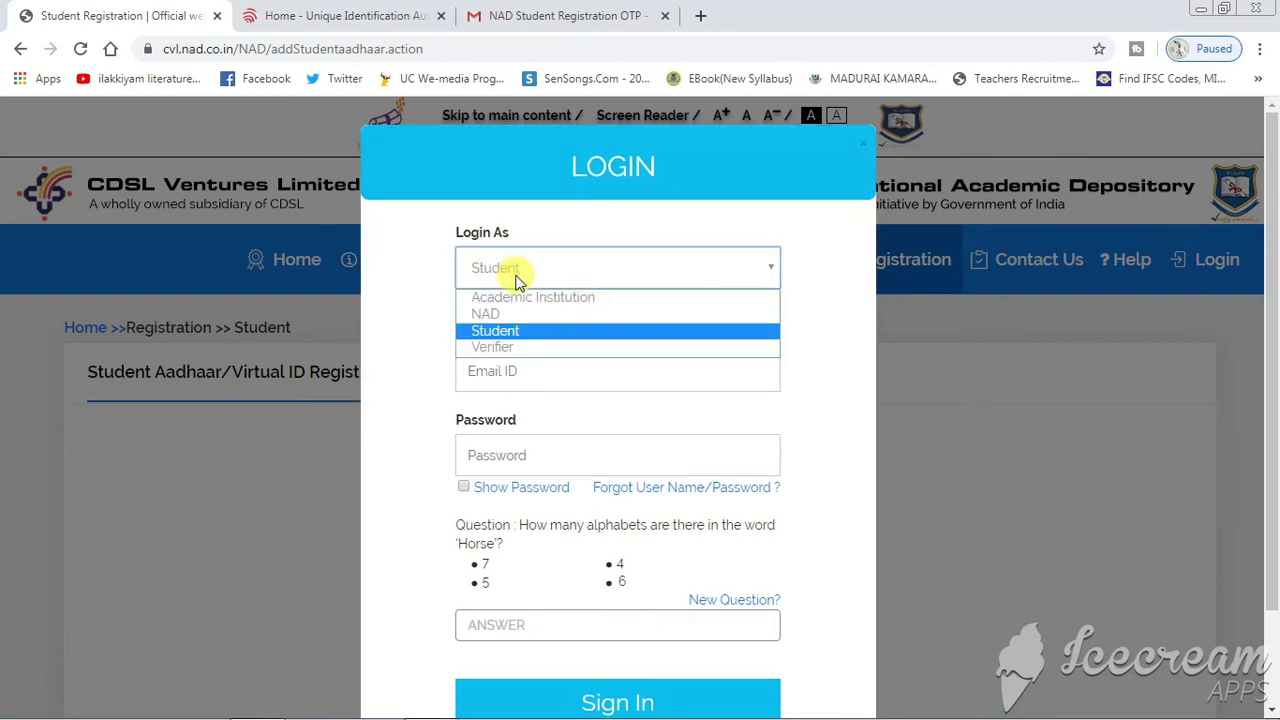
left_click(512, 333)
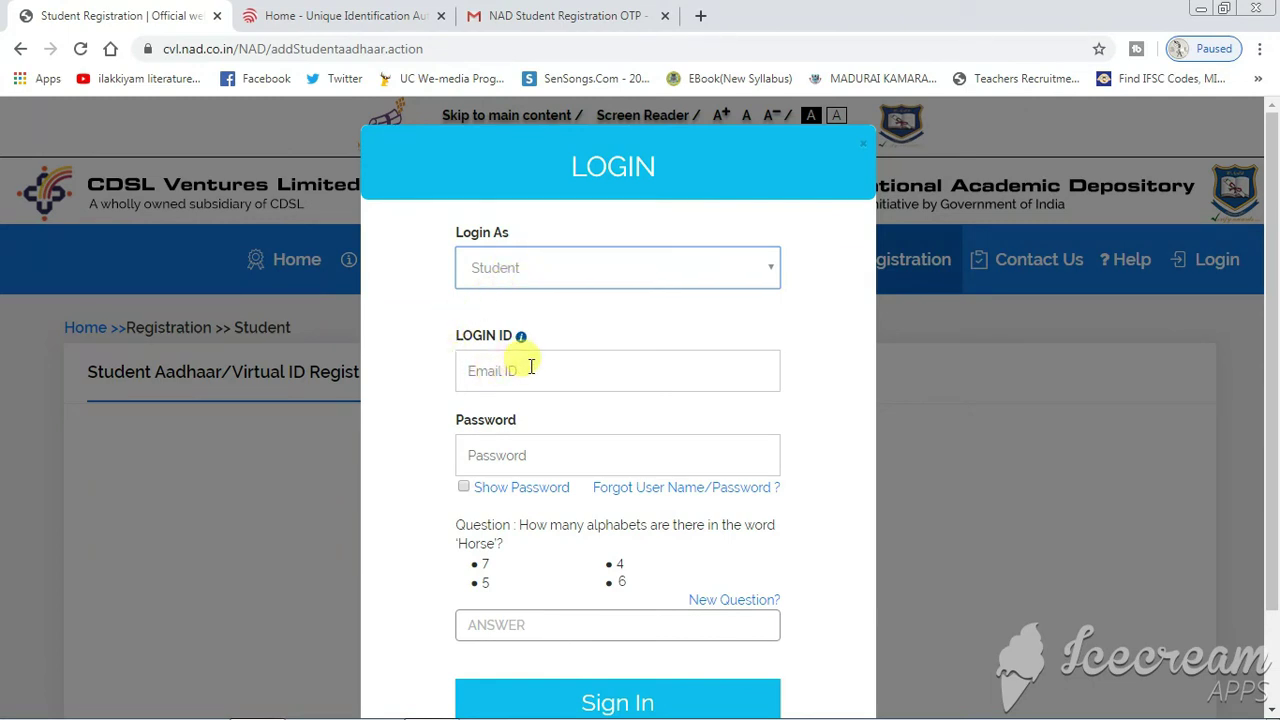
left_click(531, 367)
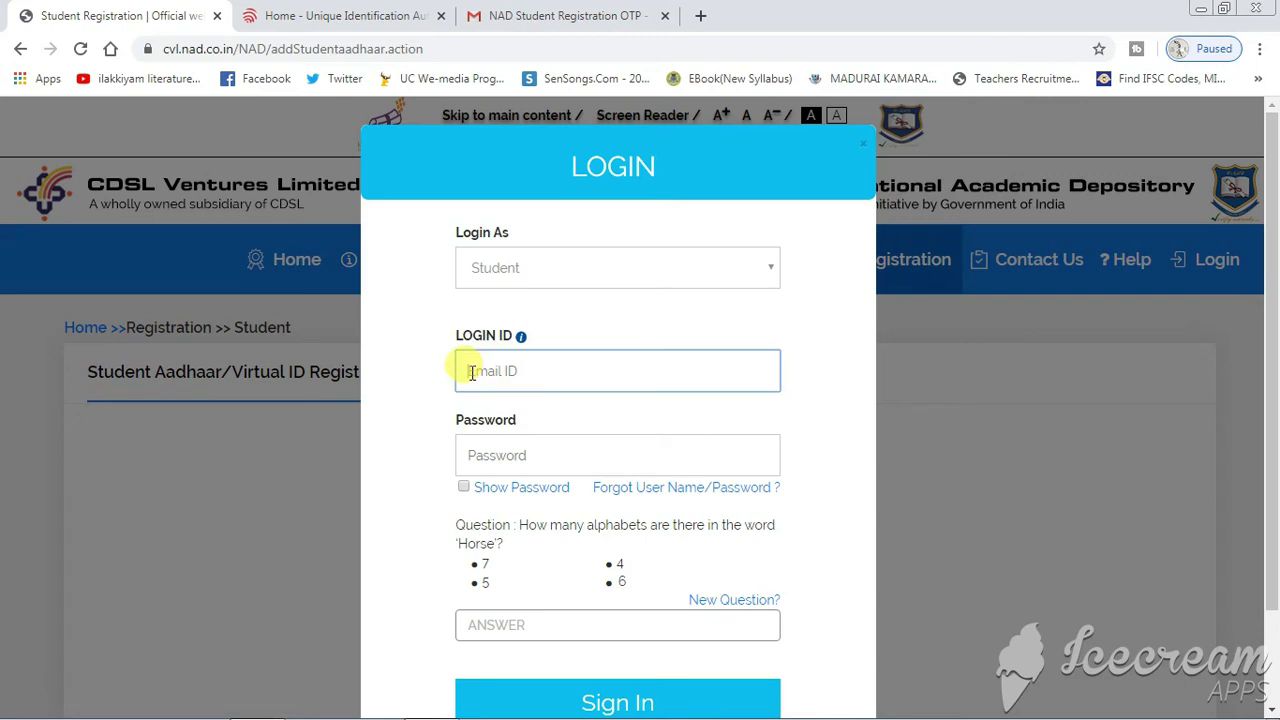
left_click(529, 272)
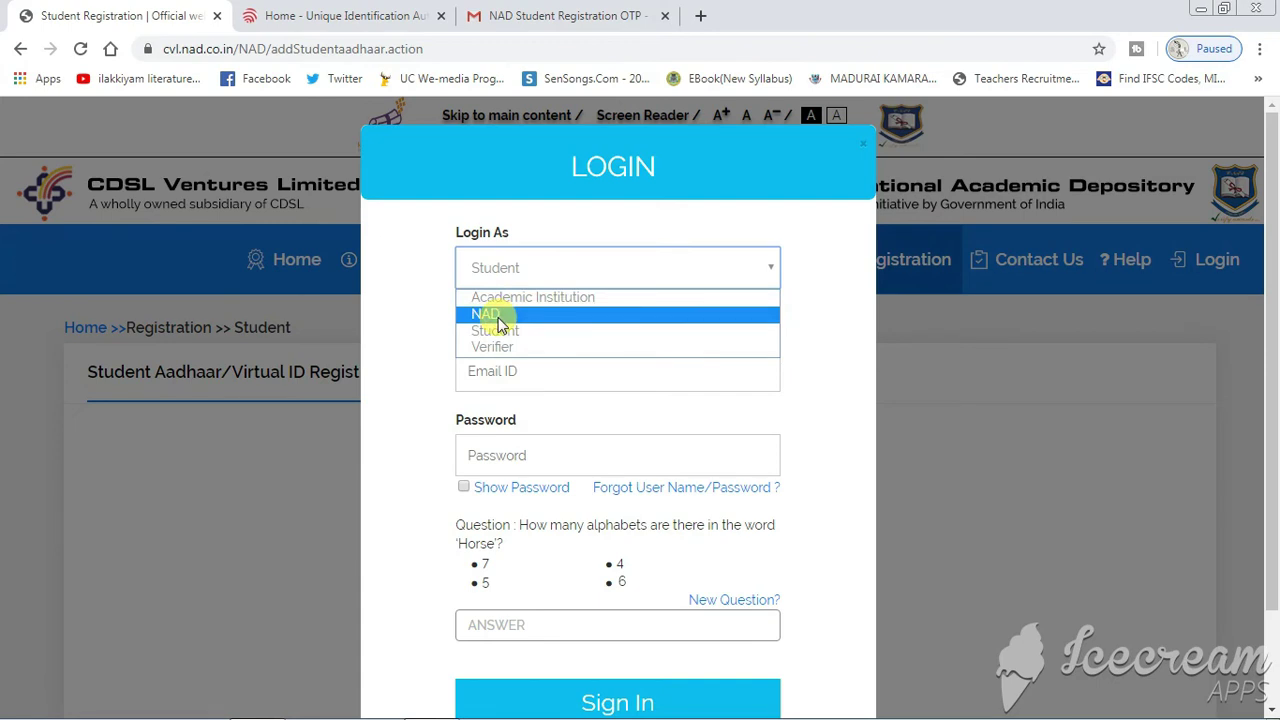
left_click(500, 318)
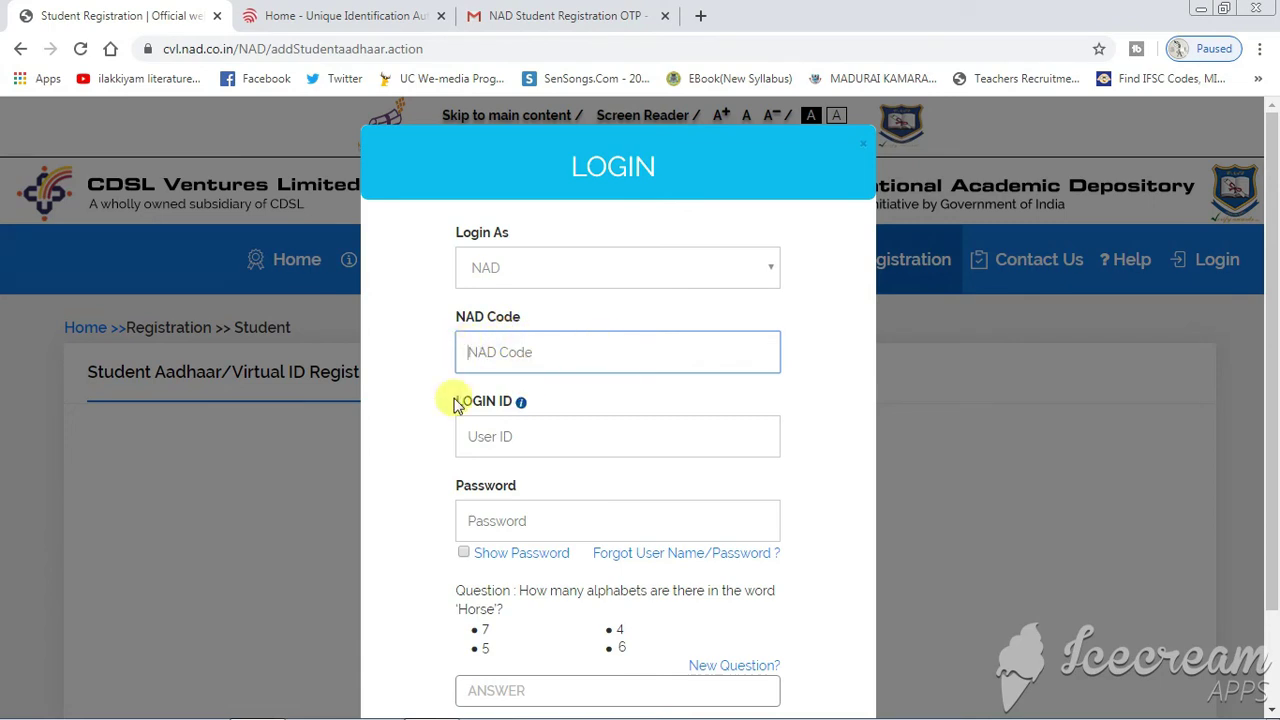
left_click(486, 277)
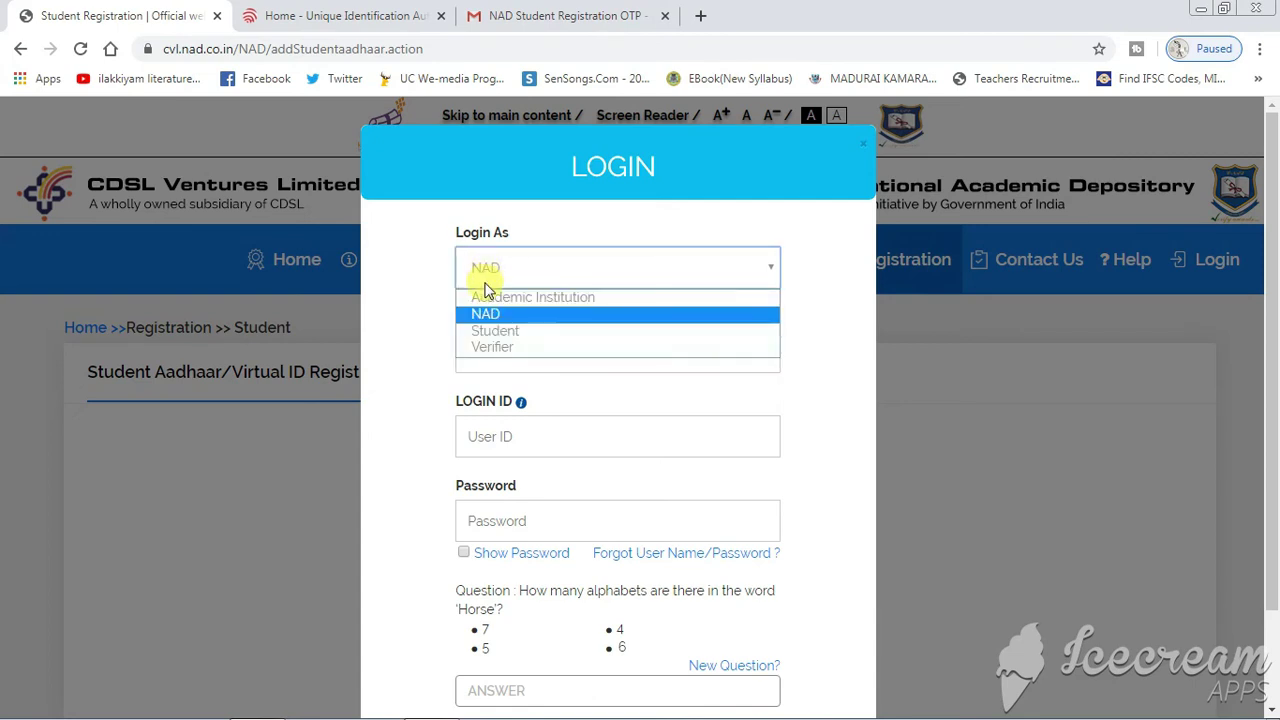
left_click(494, 331)
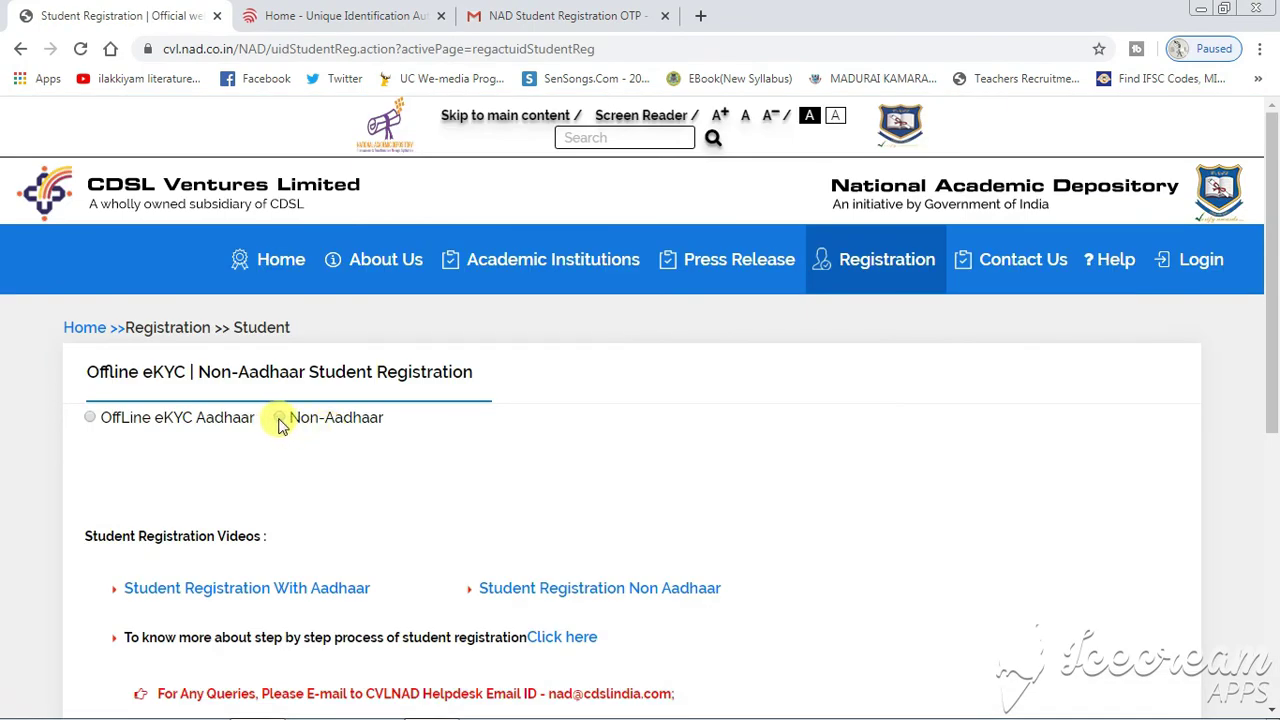
- Choose Non-Aadhaar student registration and confirm the Information popup
left_click(280, 419)
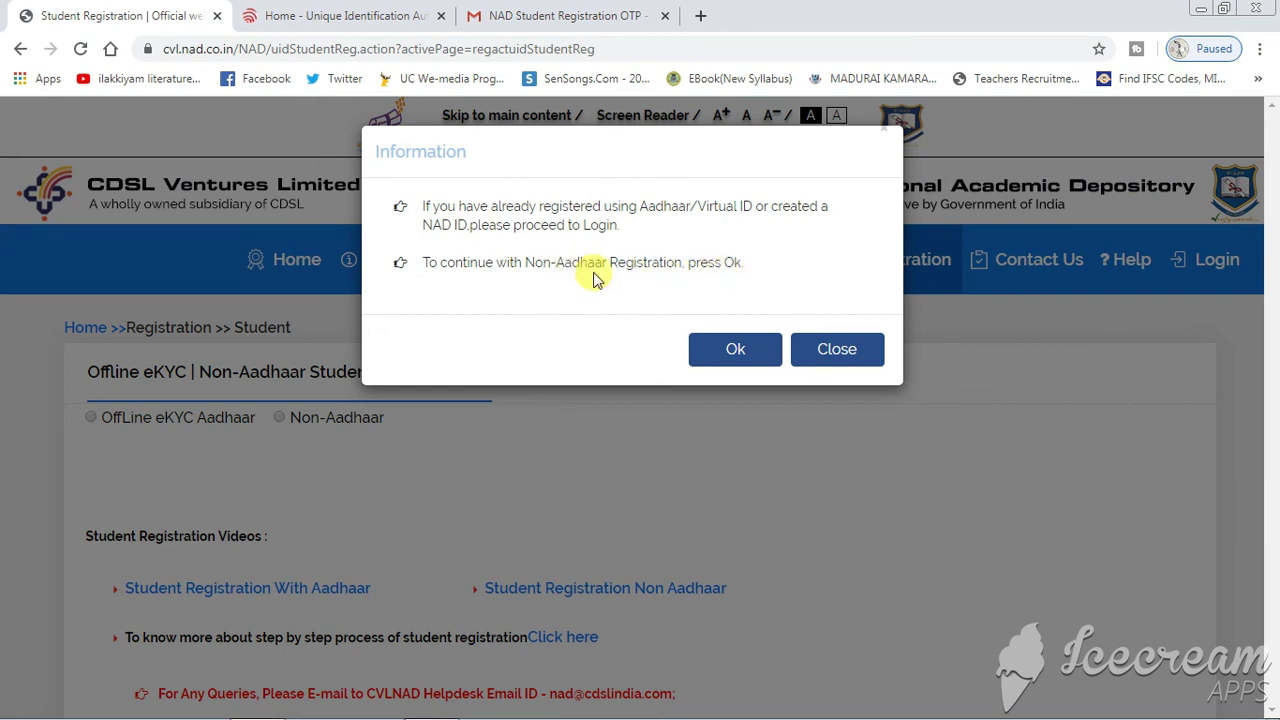
left_click(730, 350)
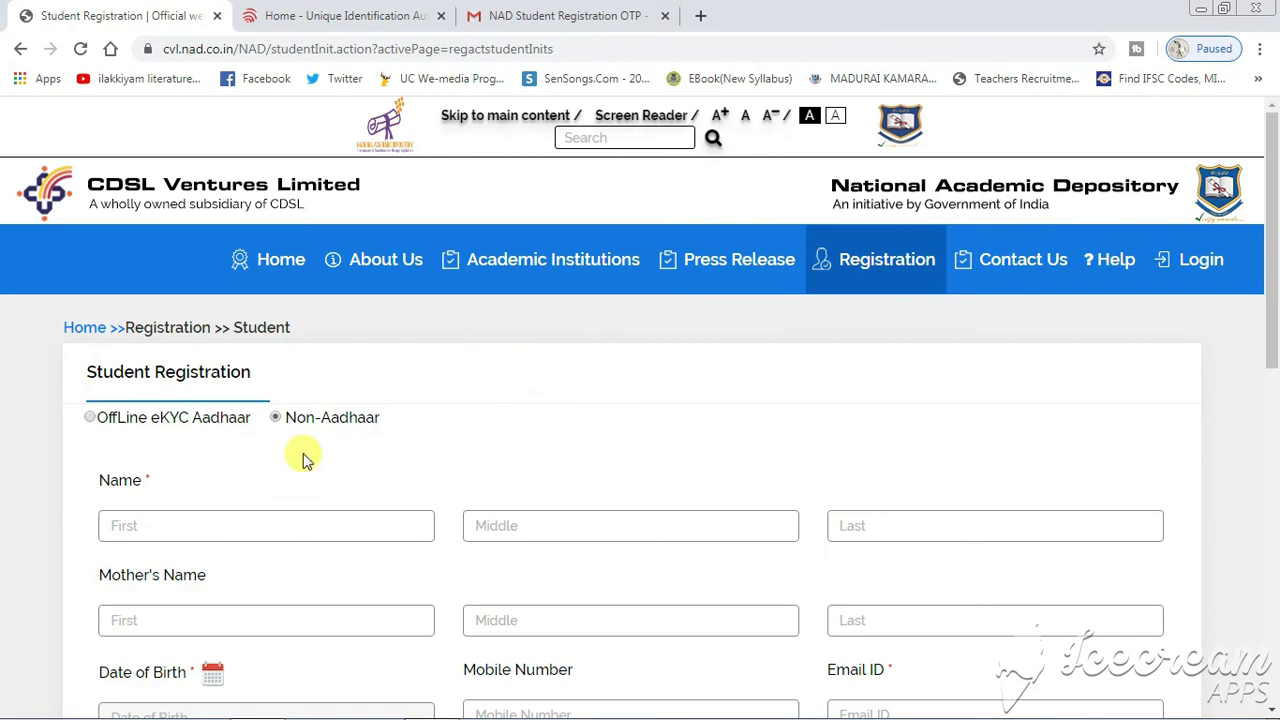
scroll(305, 460, "down", 1)
scroll(305, 460, "down", 1)
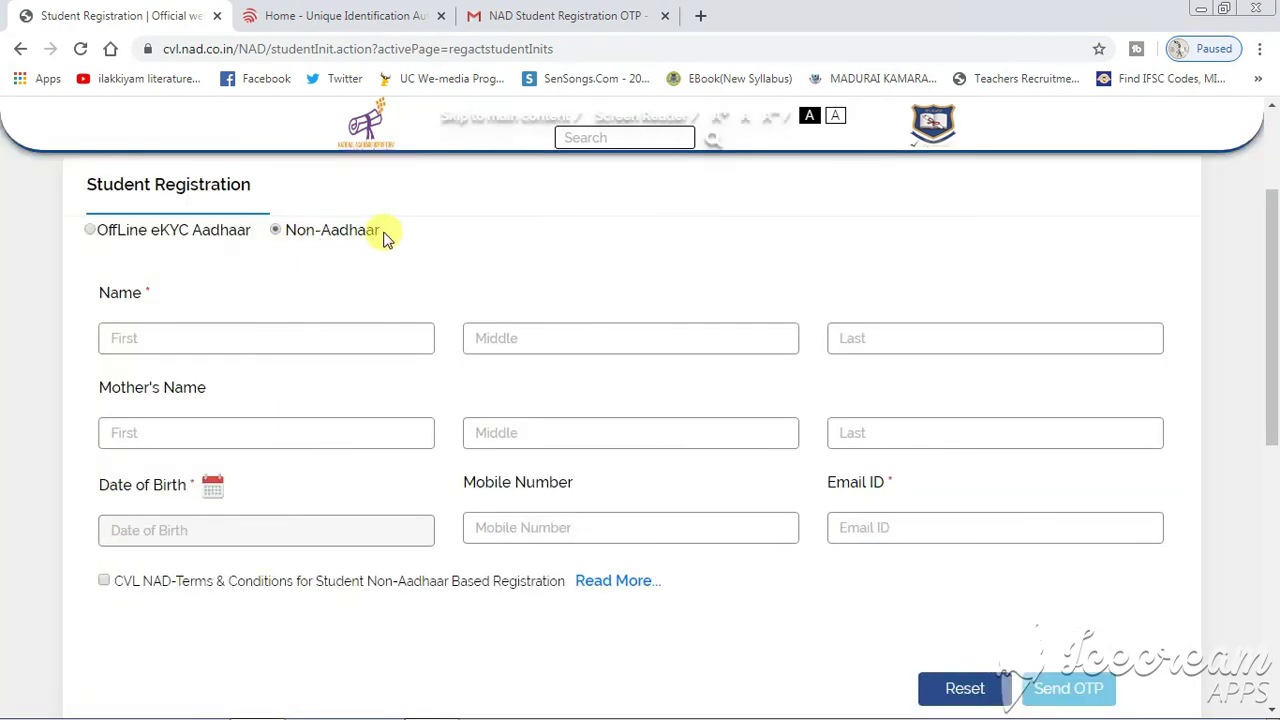
left_click_drag(386, 234, 291, 234)
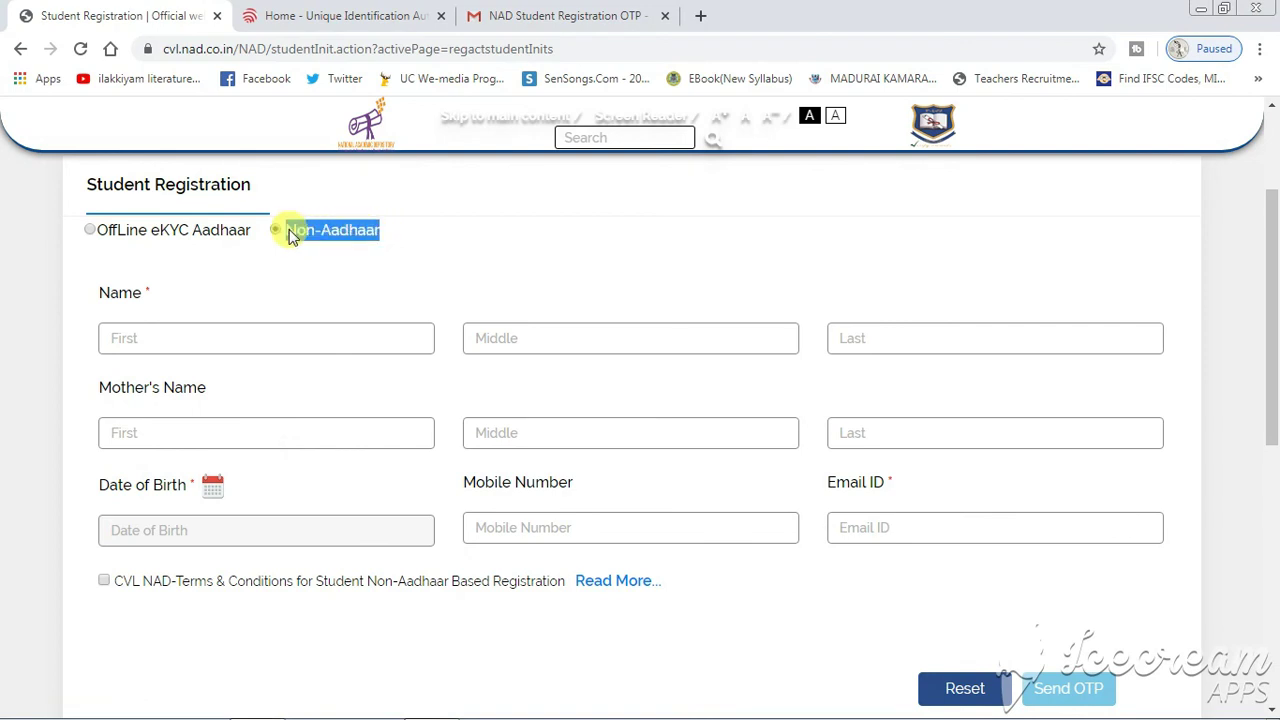
left_click(255, 279)
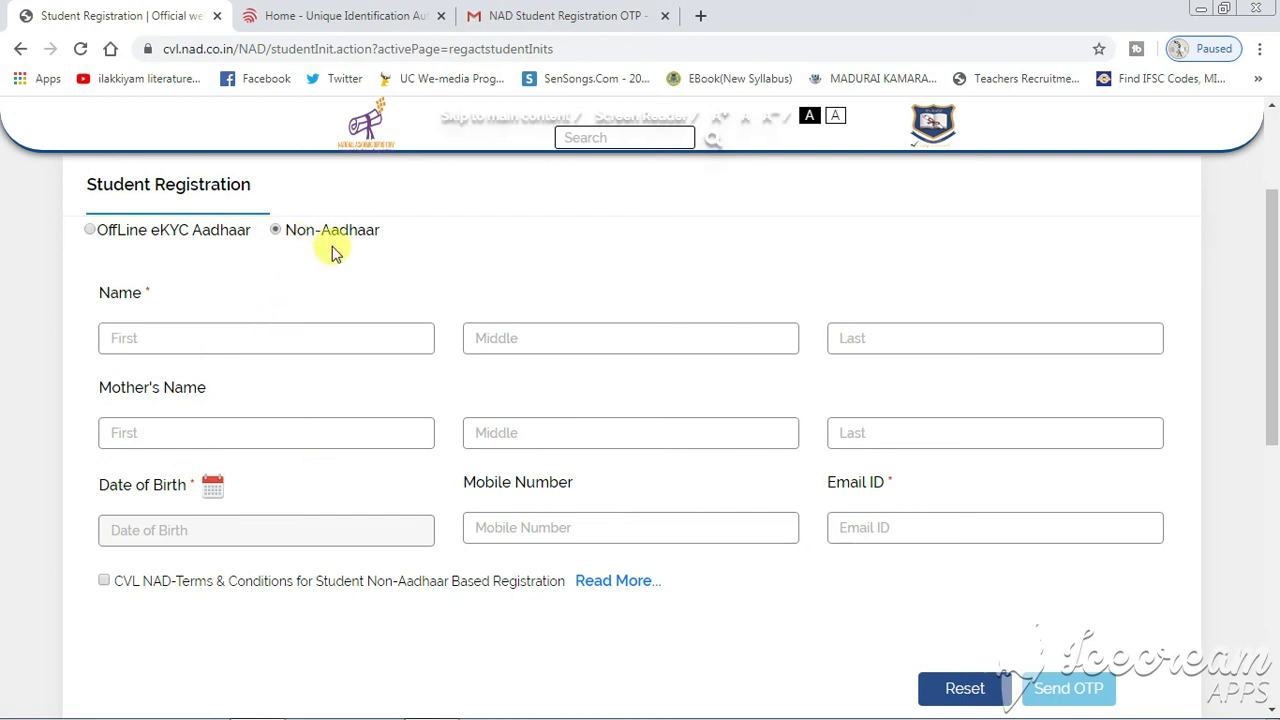
left_click(159, 338)
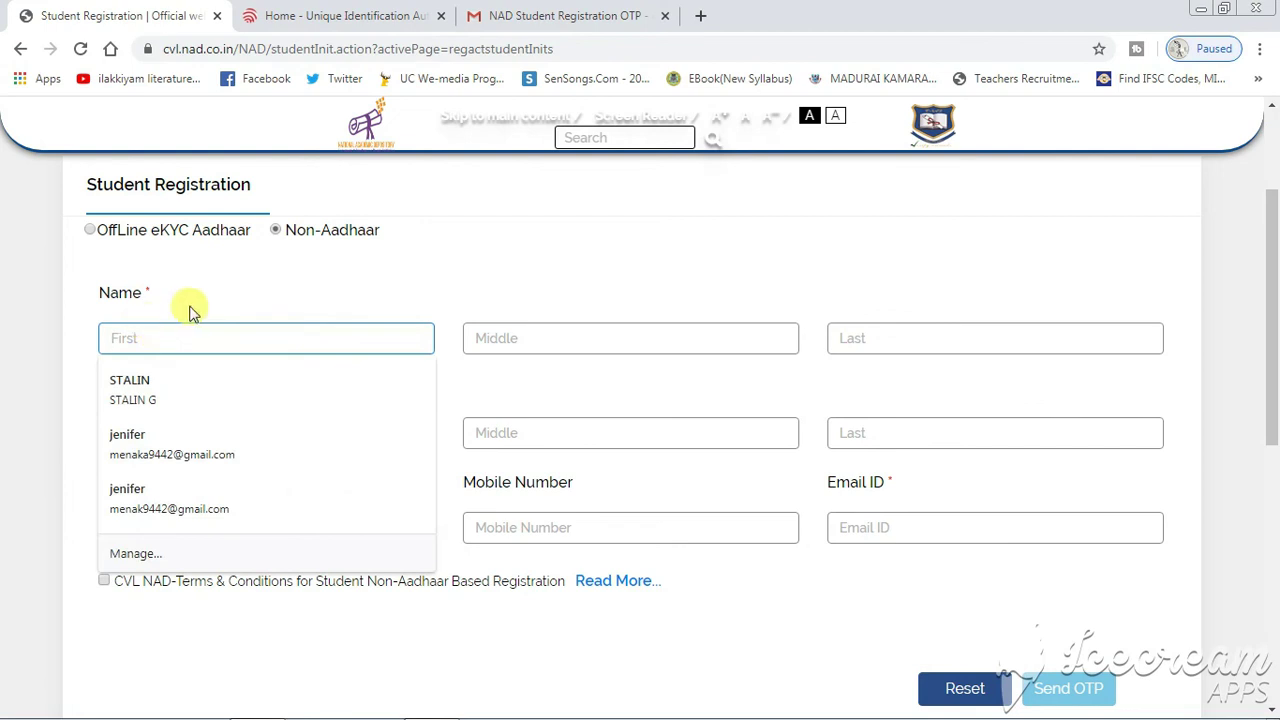
left_click(190, 310)
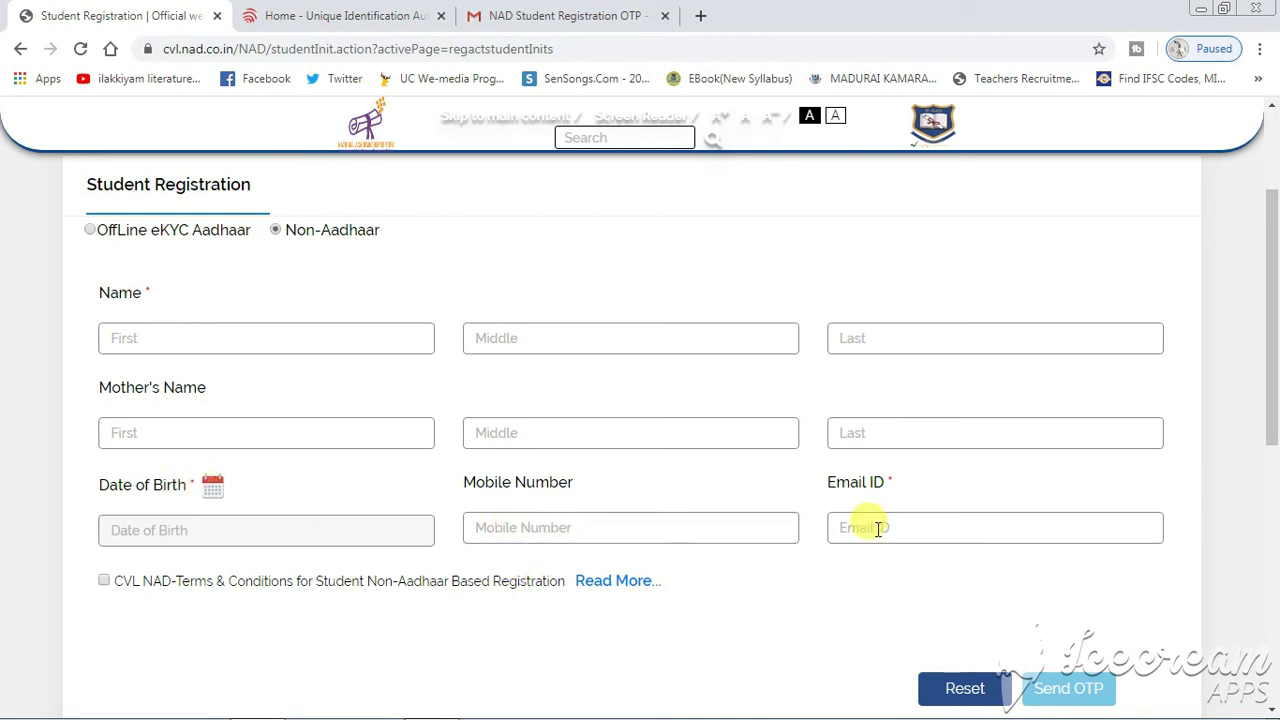
scroll(879, 615, "down", 1)
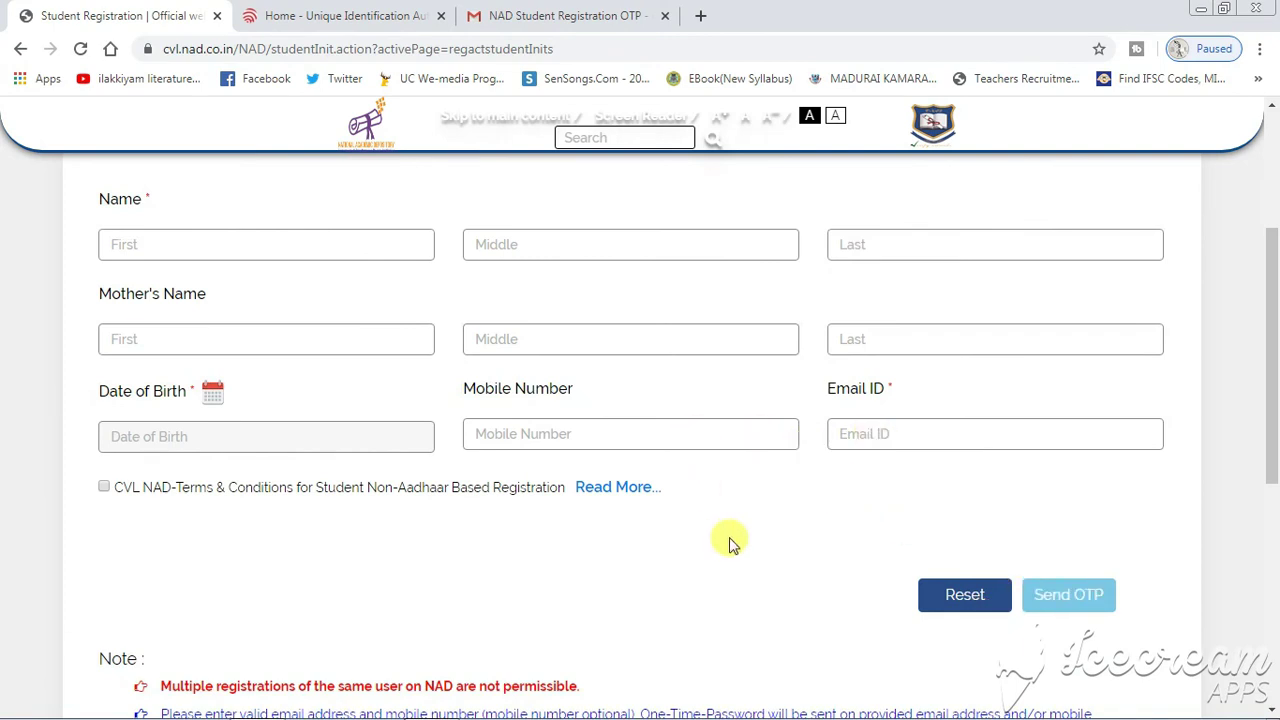
scroll(729, 540, "up", 1)
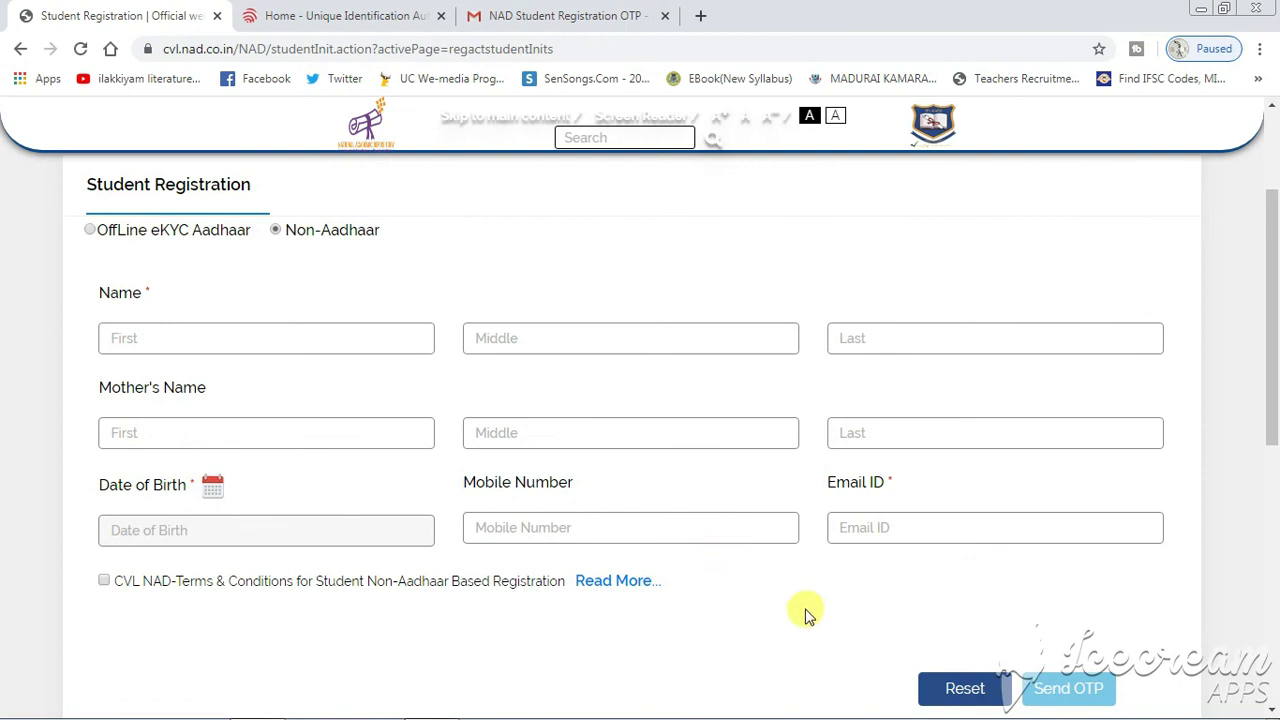
scroll(808, 612, "up", 2)
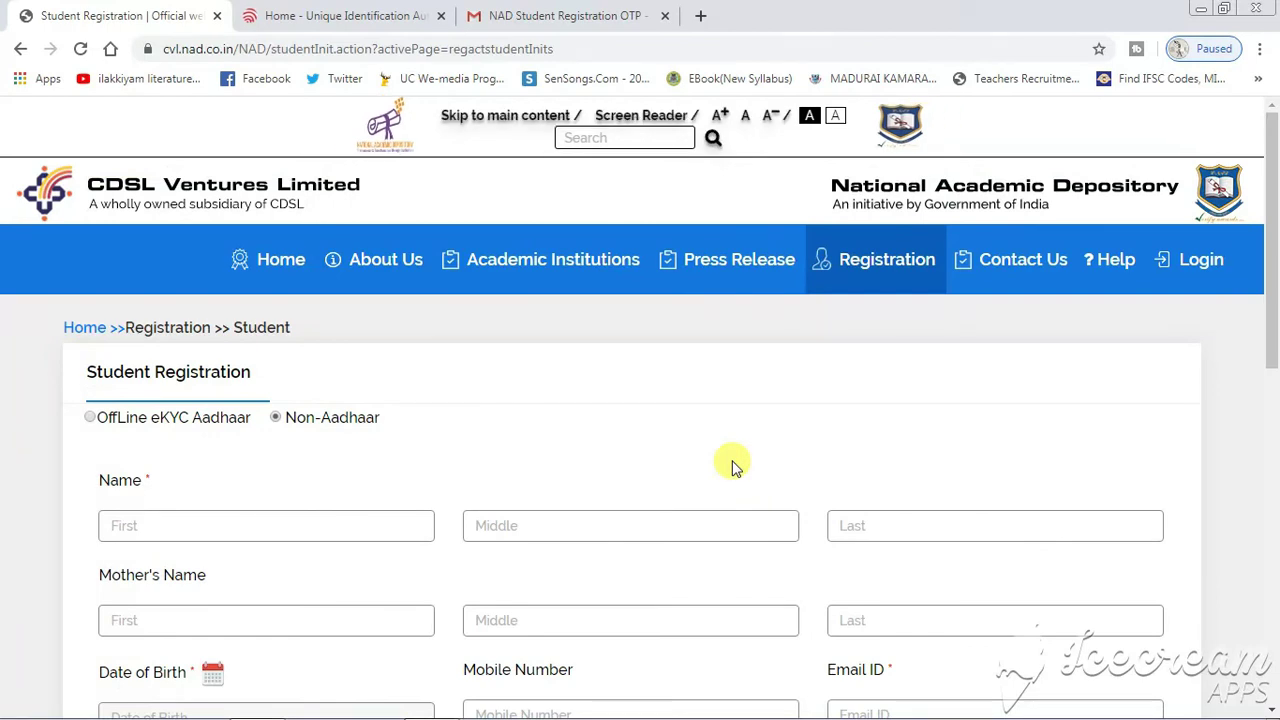
scroll(733, 466, "down", 1)
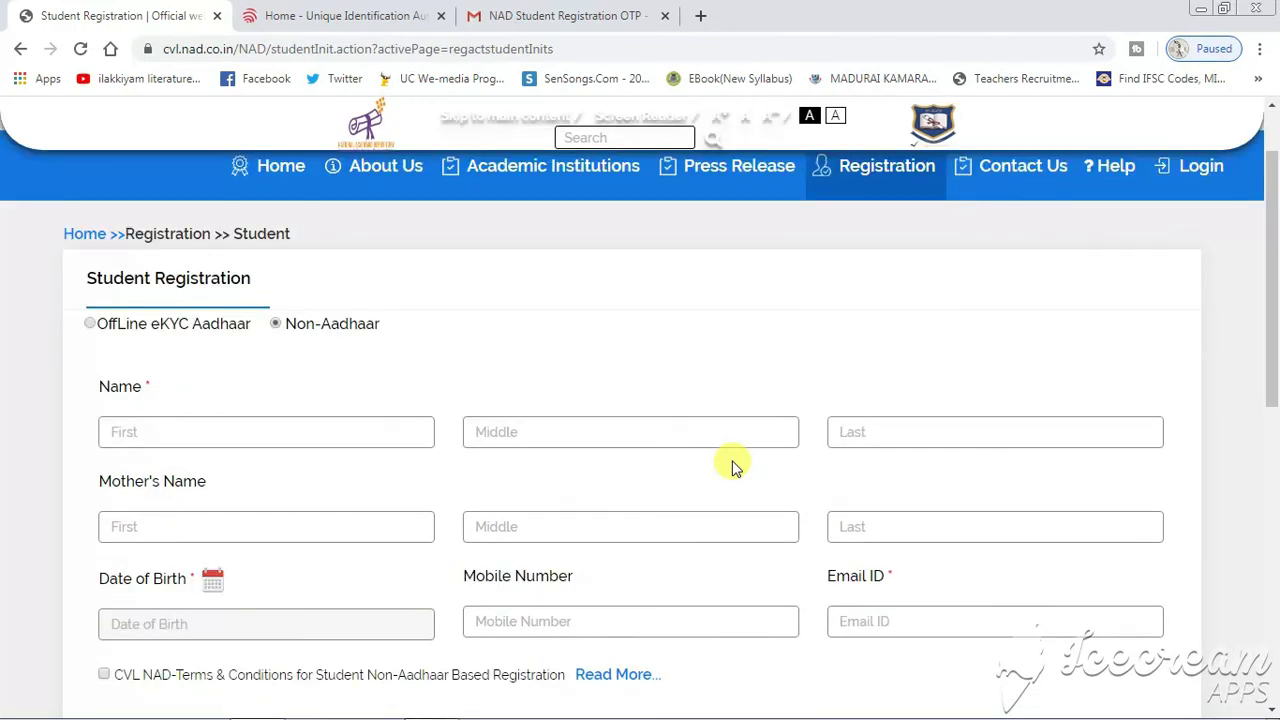
scroll(733, 466, "up", 1)
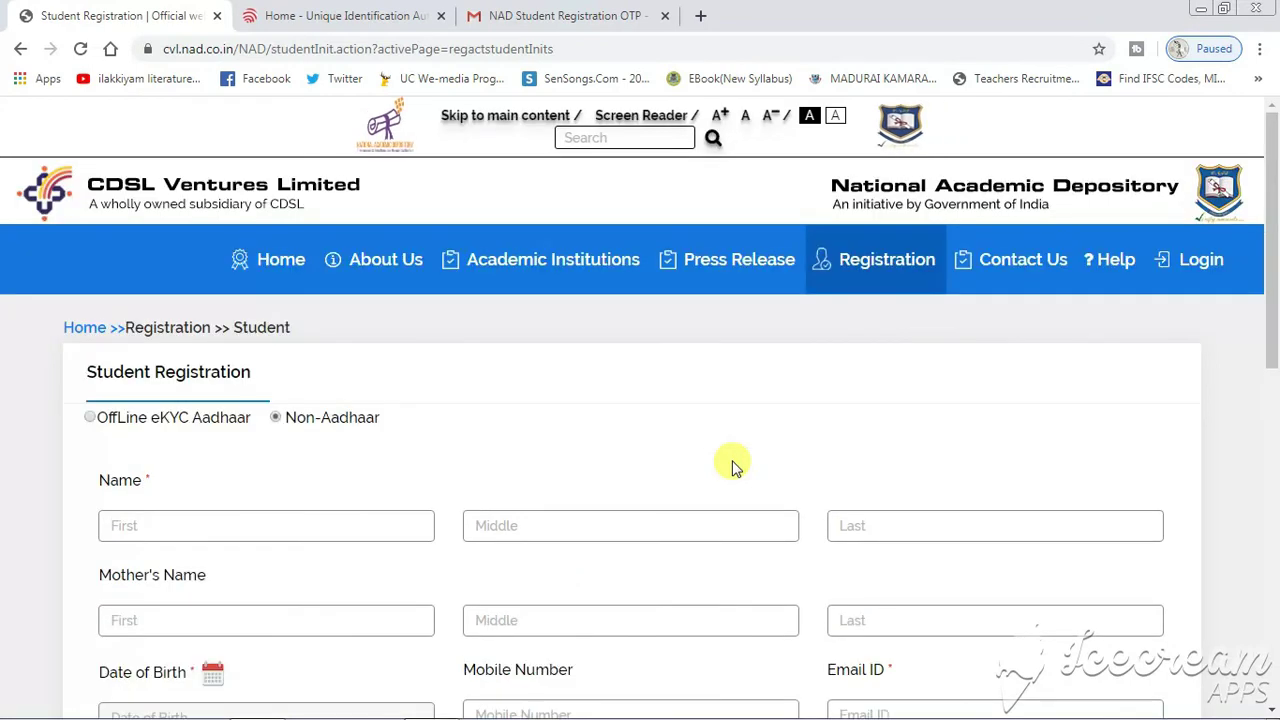